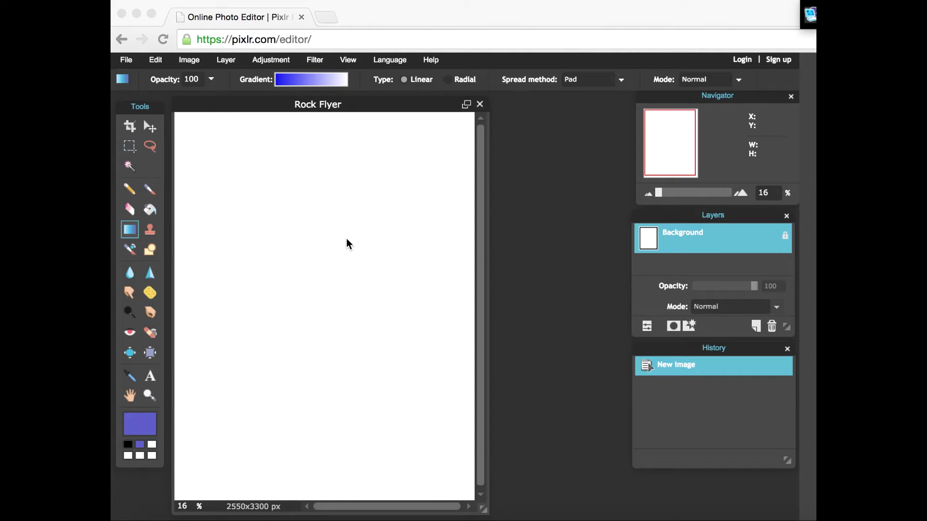
- Open the 1035x691 concert-crowd JPG in Pixlr Editor alongside Rock Flyer
click(127, 63)
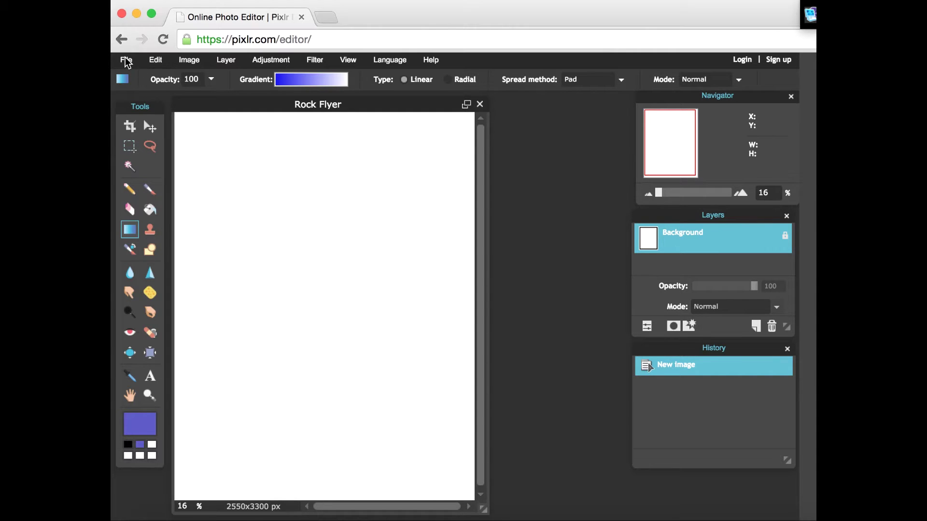
click(126, 60)
click(131, 93)
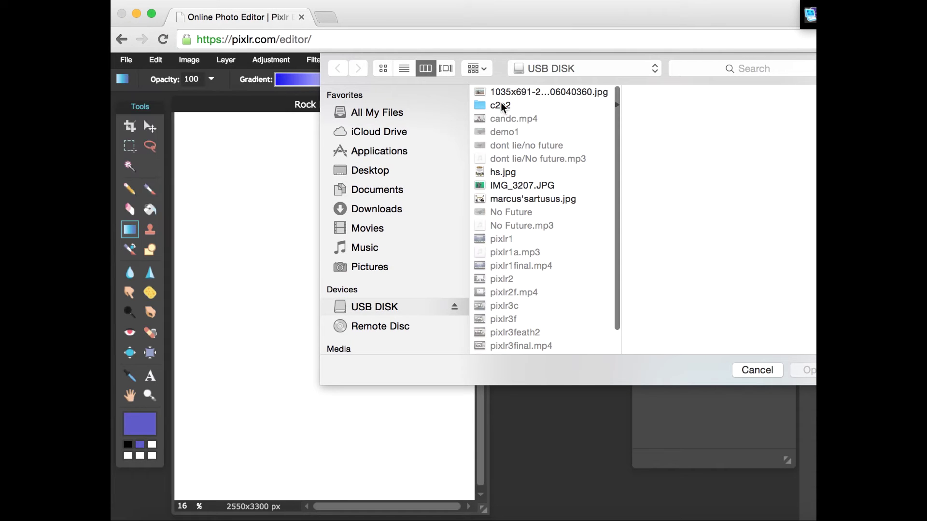
double_click(511, 94)
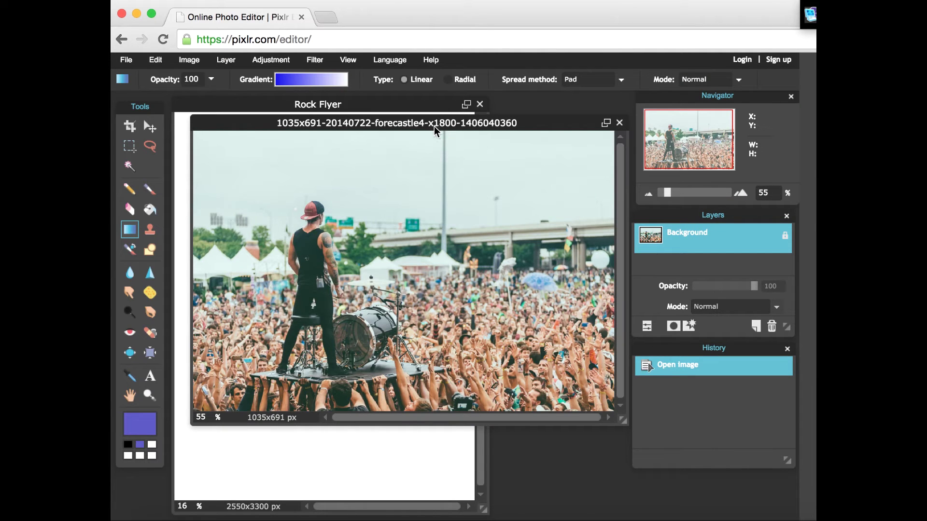
- Open the green-screen photo IMG_3207.JPG as a second image
click(131, 64)
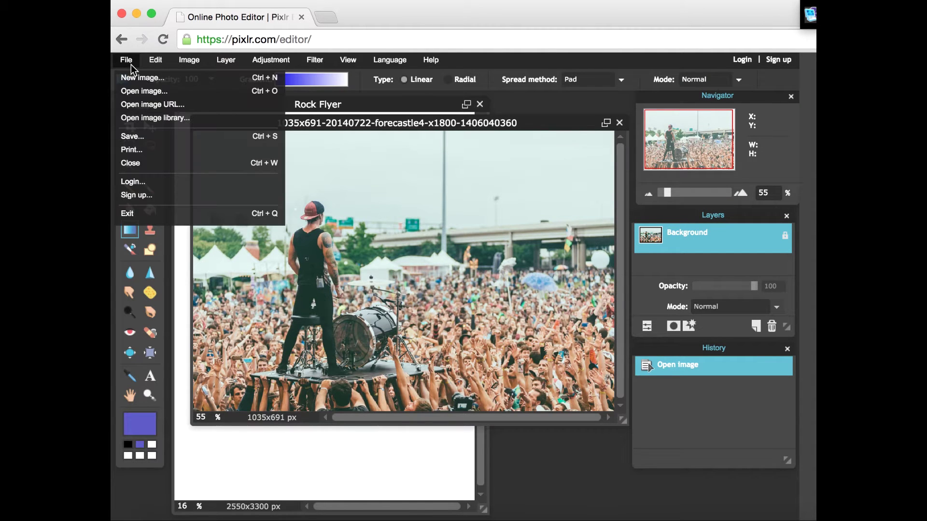
click(134, 94)
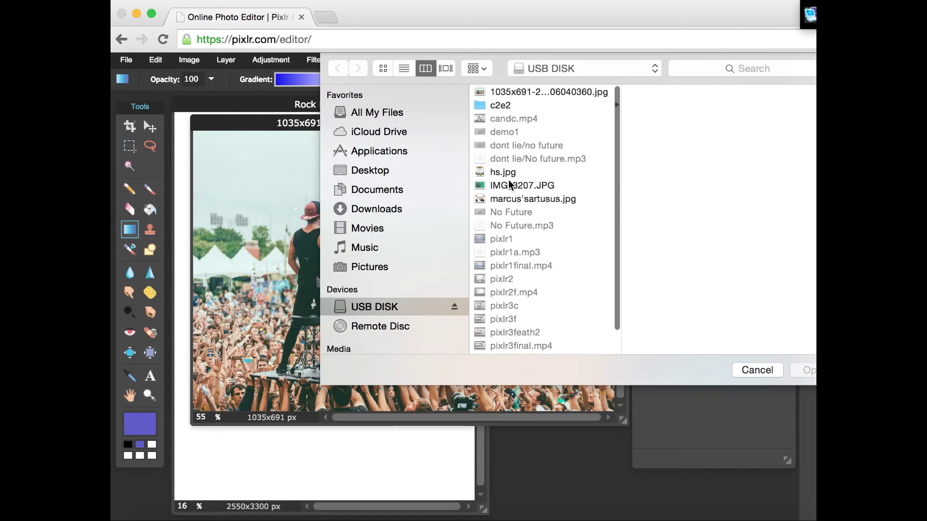
click(508, 186)
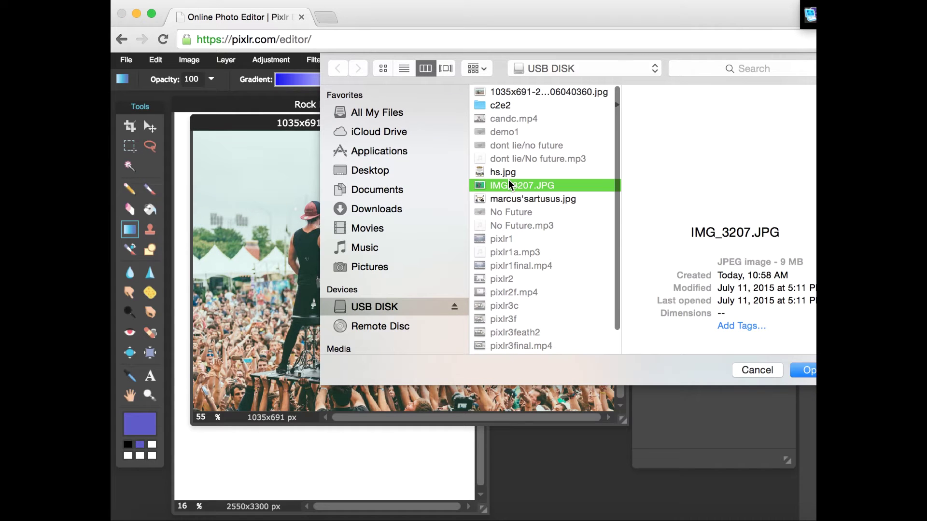
click(805, 371)
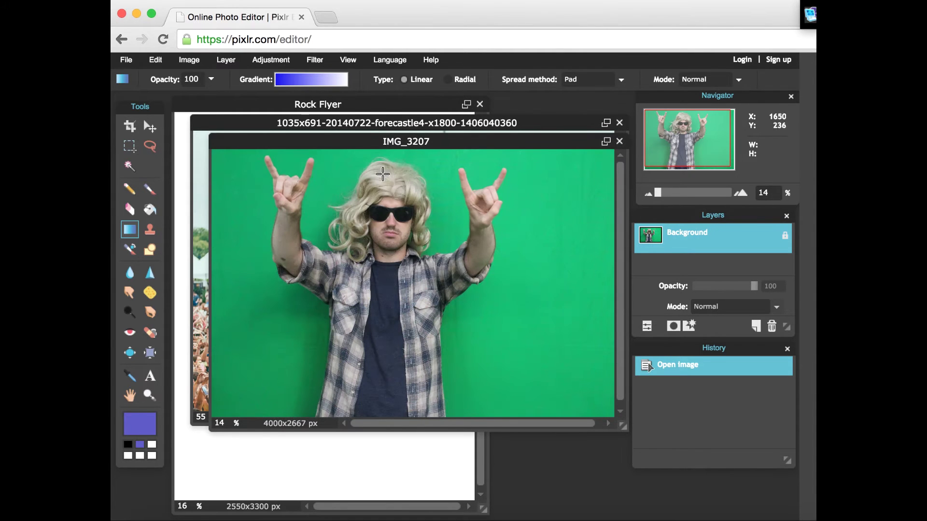
- Copy the whole crowd photo and paste it into Rock Flyer as Layer 1
click(156, 128)
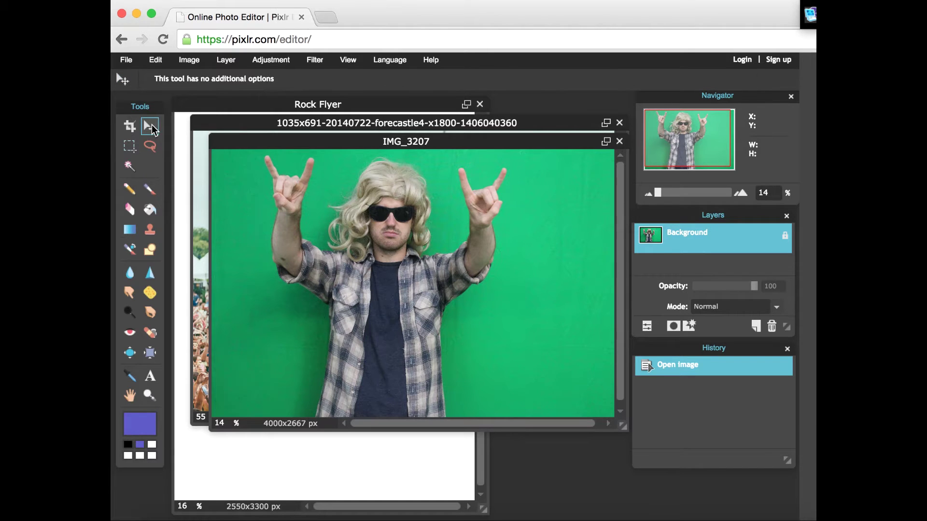
drag(299, 145, 311, 209)
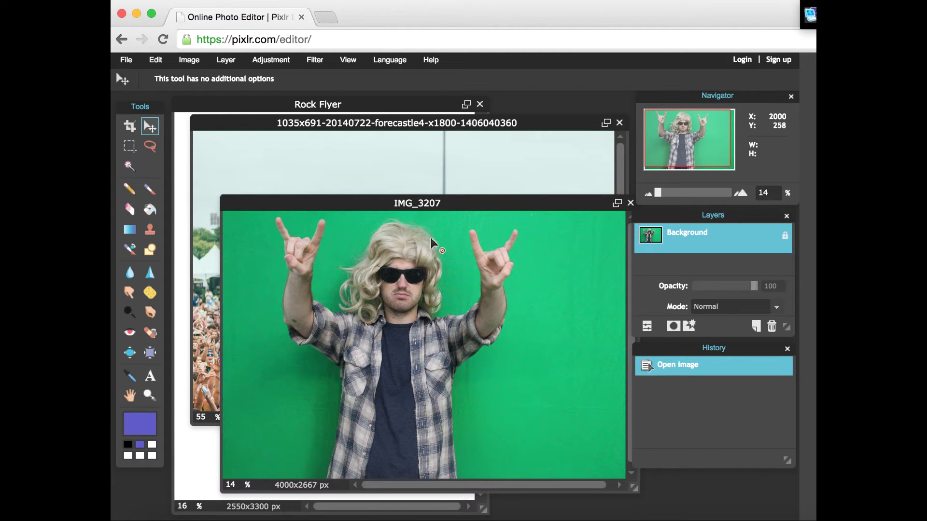
click(380, 126)
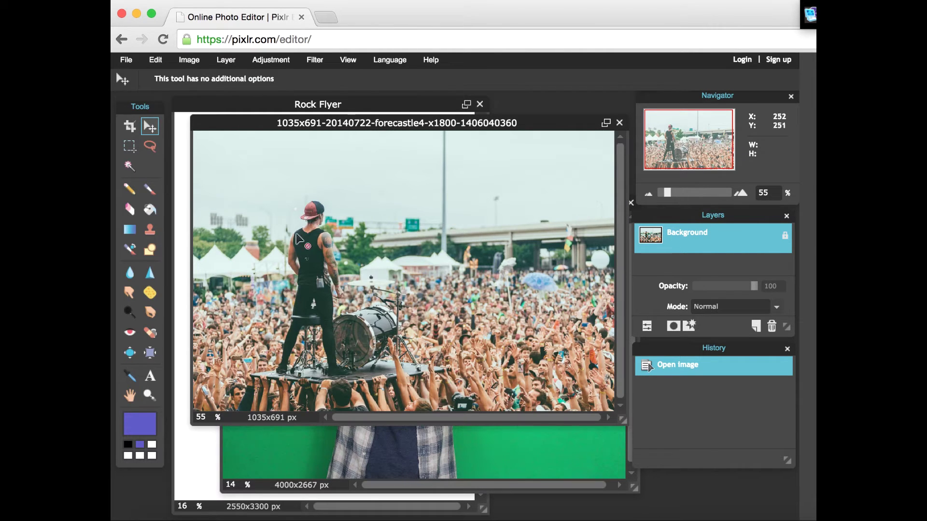
key(super+a)
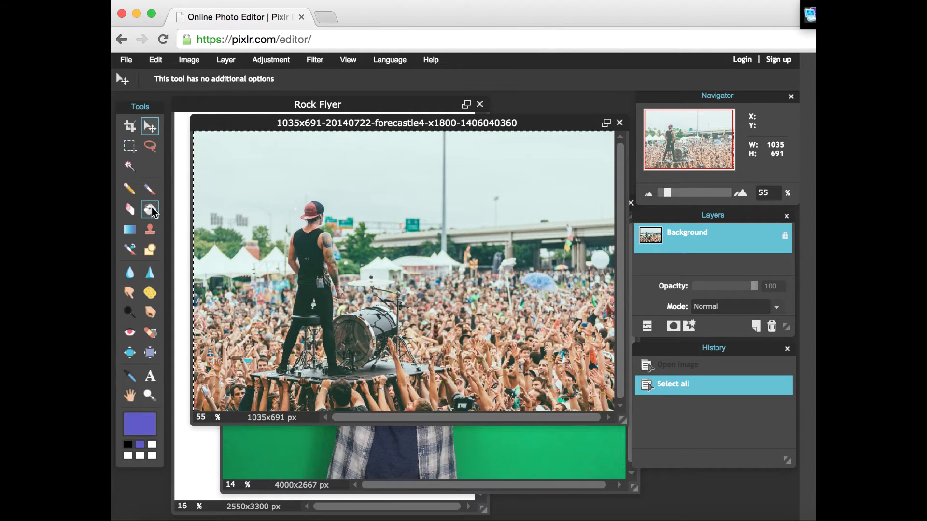
key(super+c)
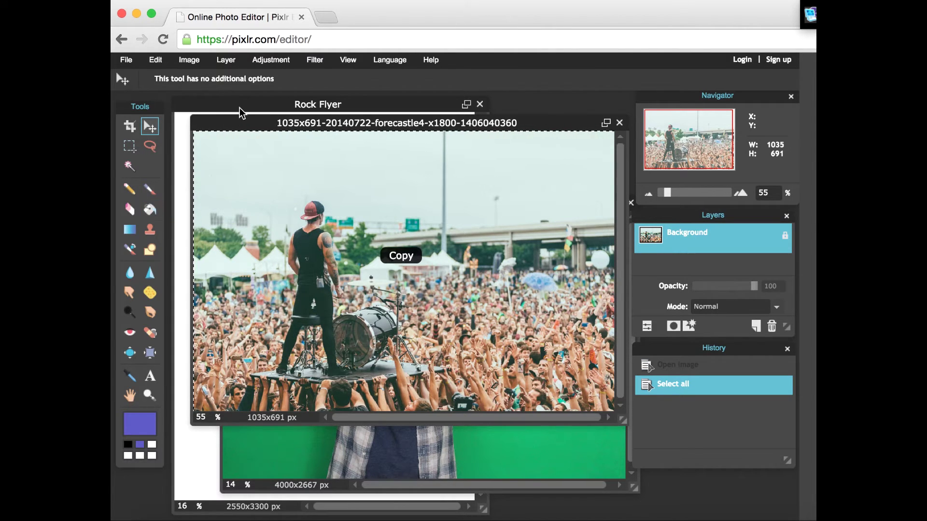
click(241, 110)
key(super+v)
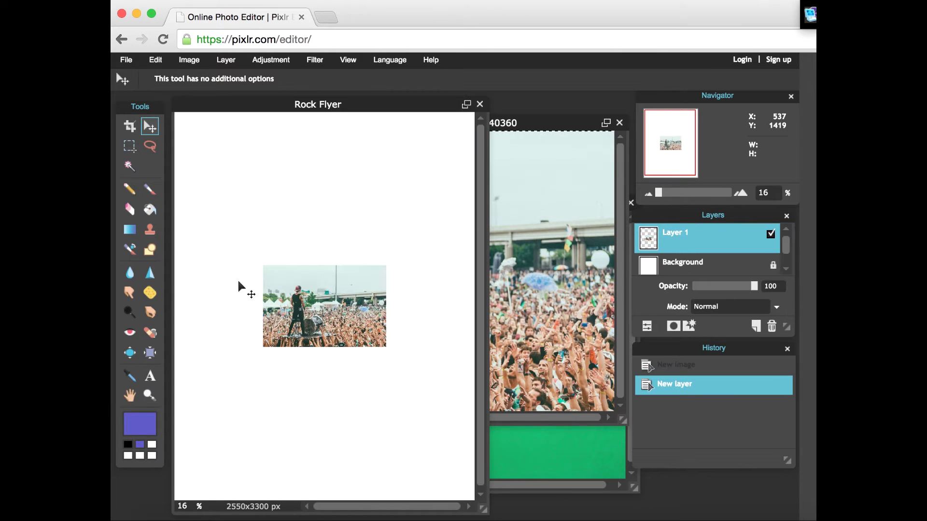
- Free-transform the pasted crowd photo, enlarging it to nearly the canvas width
click(156, 59)
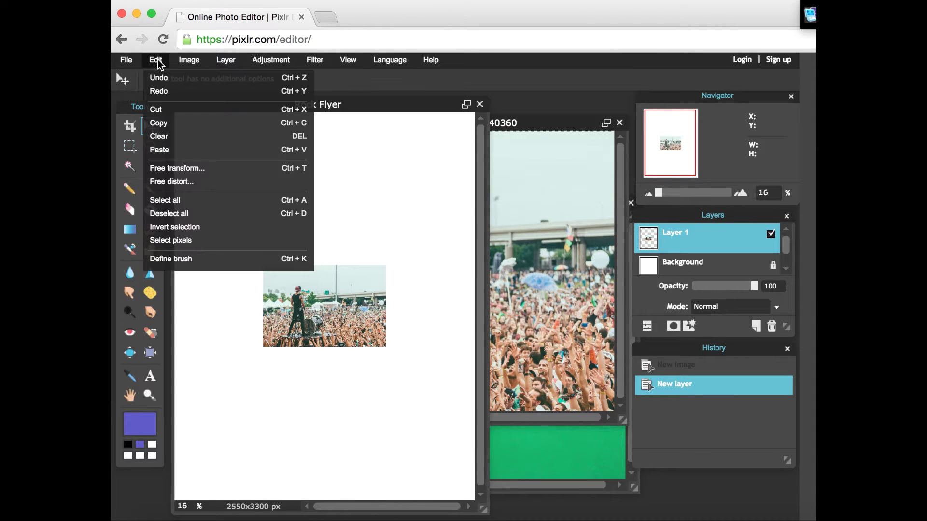
click(174, 167)
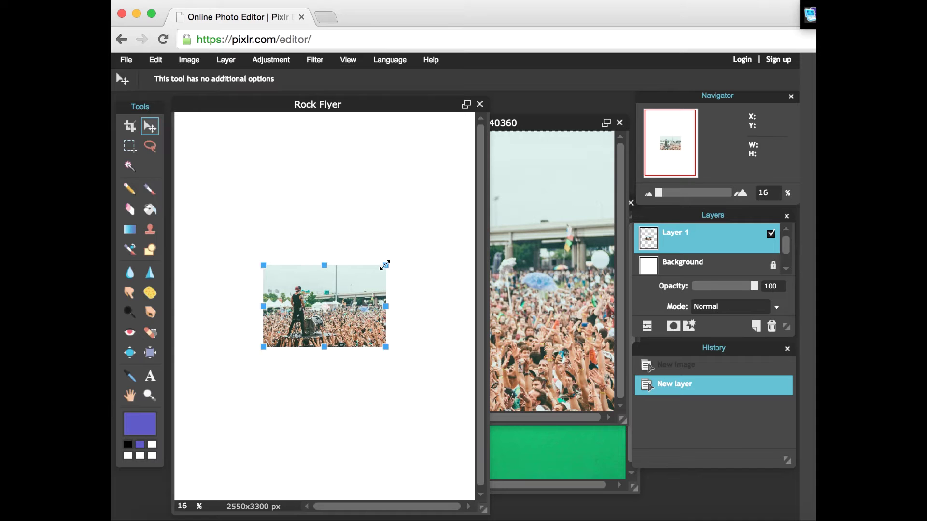
drag(385, 265, 476, 205)
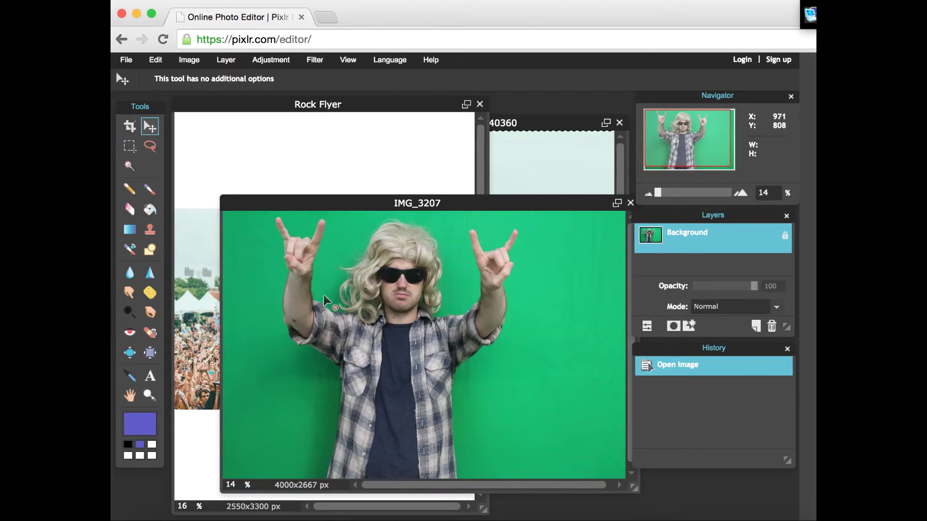
- Magic-wand select all green backdrop areas around the man, then invert the selection
key(w)
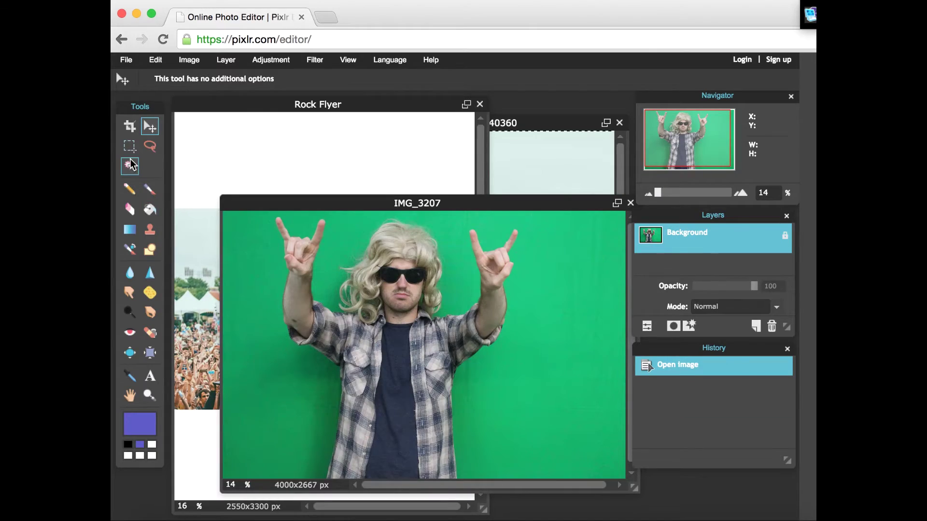
click(508, 420)
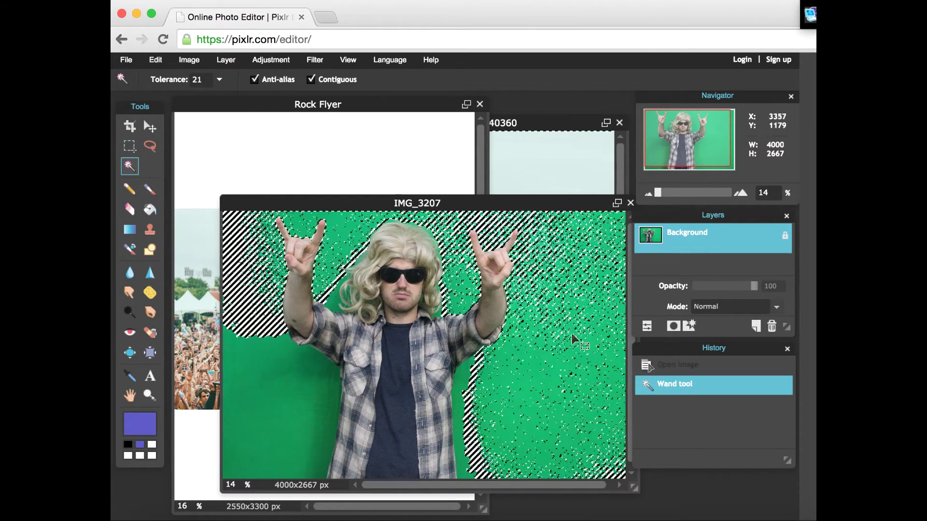
shift+click(283, 404)
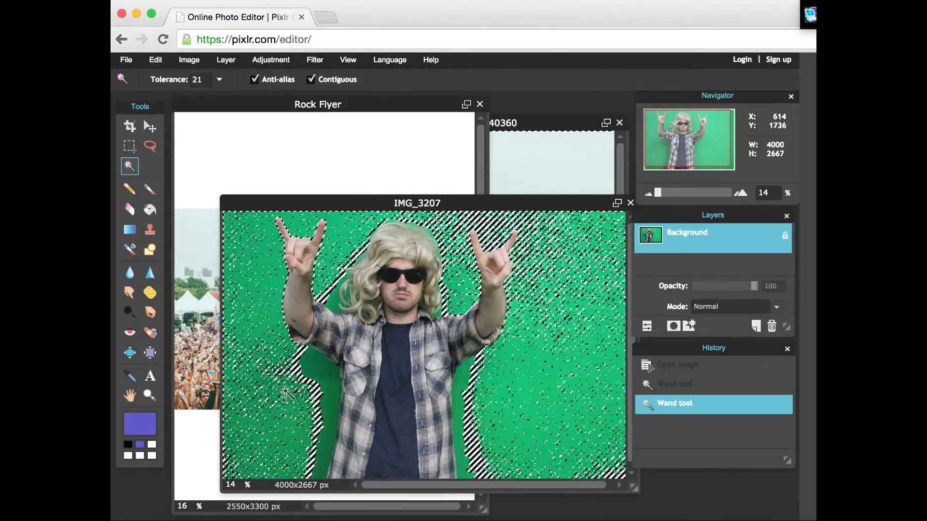
shift+click(321, 377)
shift+click(321, 376)
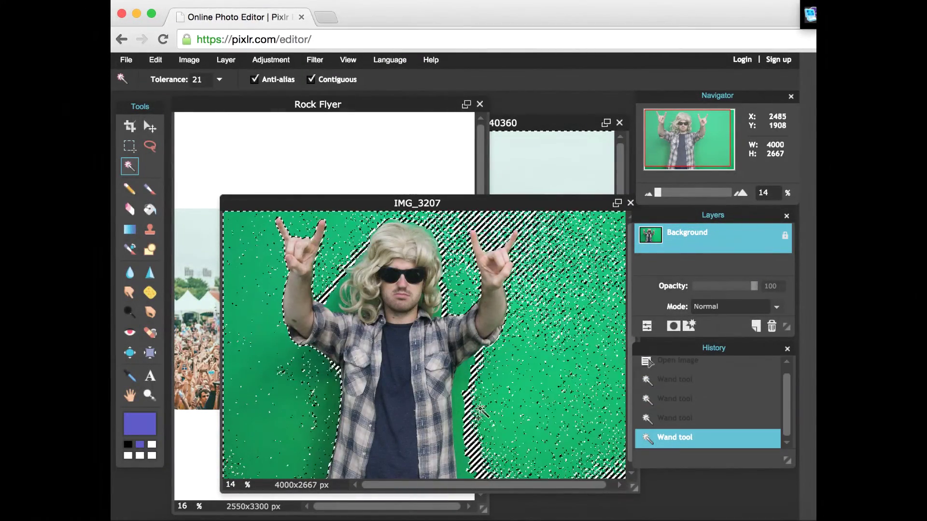
shift+click(498, 410)
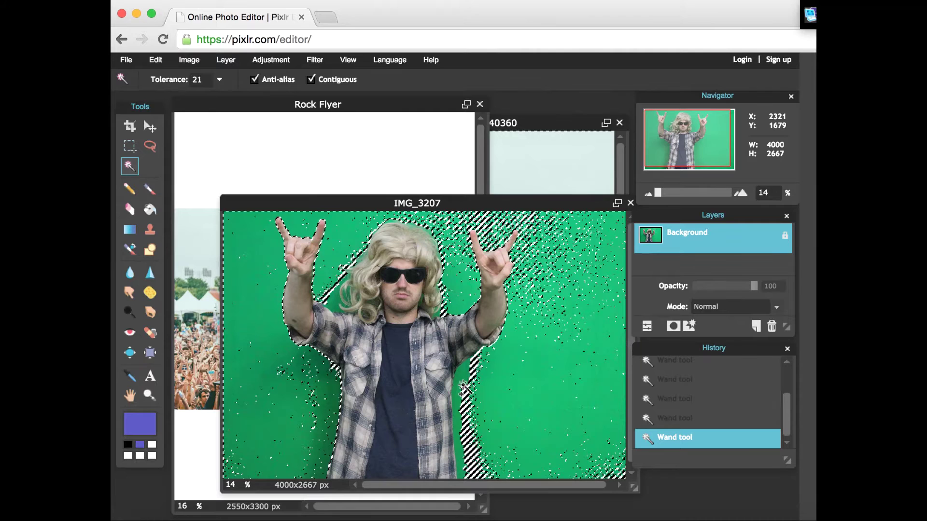
shift+click(460, 272)
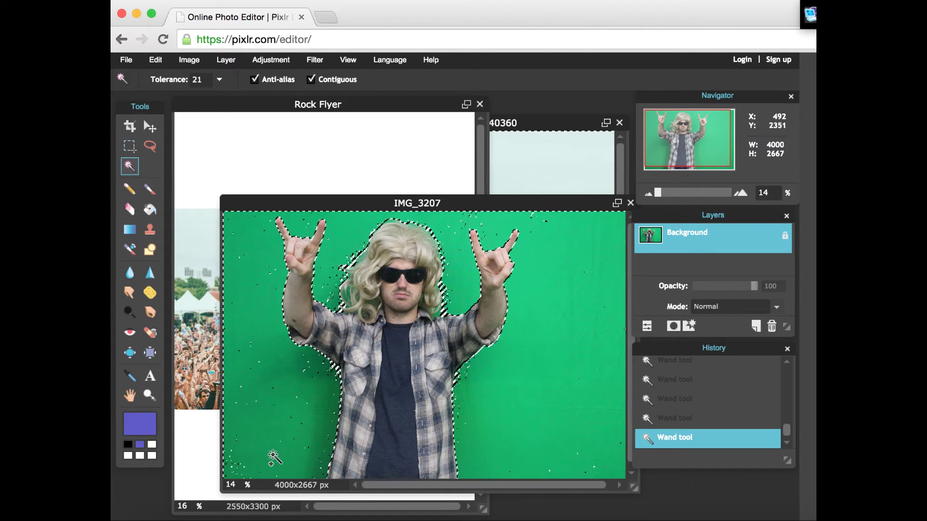
click(156, 60)
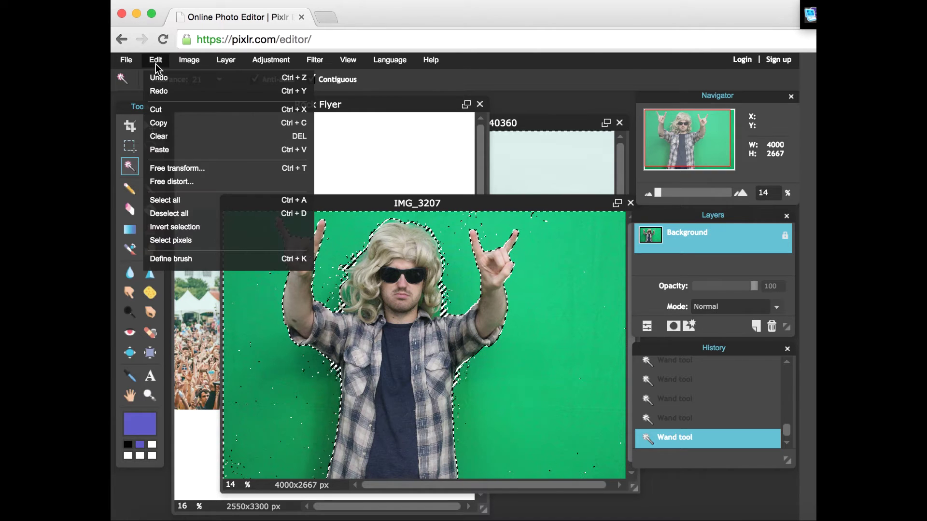
click(179, 232)
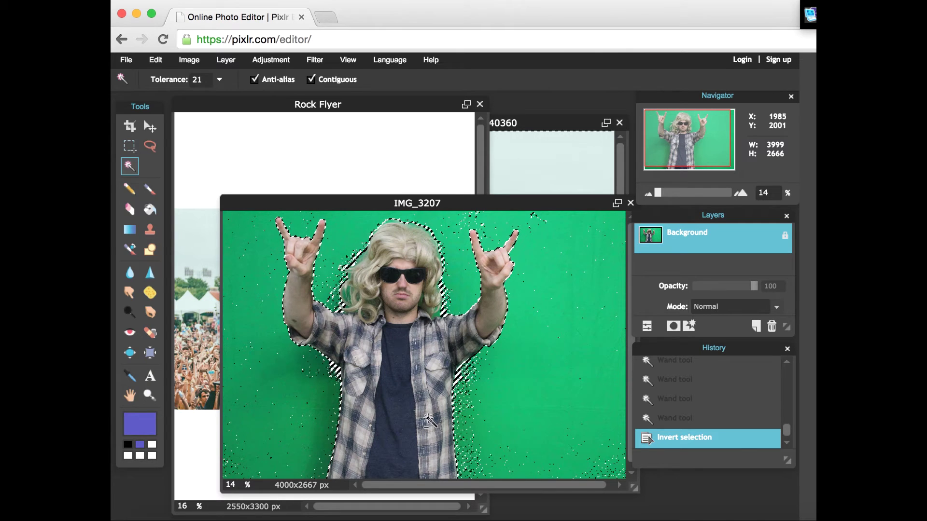
- Paste the man cut-out into Rock Flyer as Layer 2 and drag him up-left
key(ctrl+c)
click(380, 109)
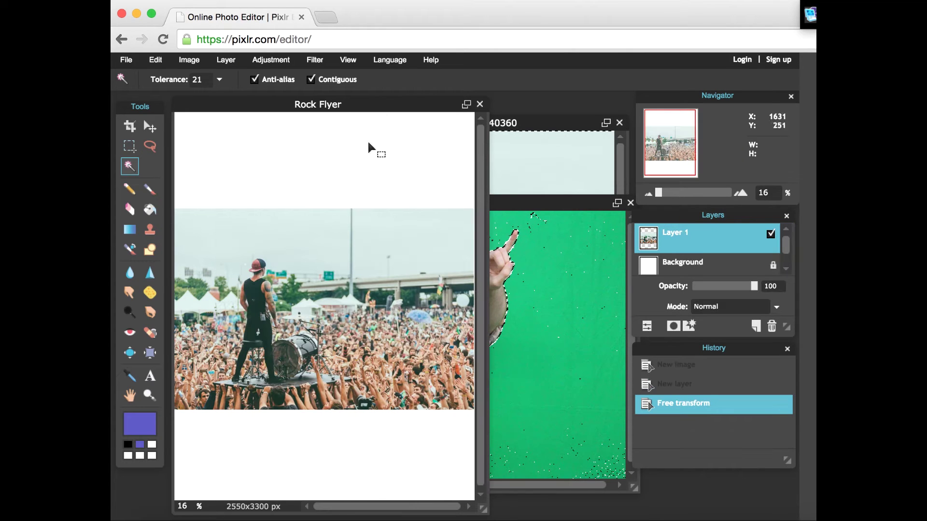
key(ctrl+v)
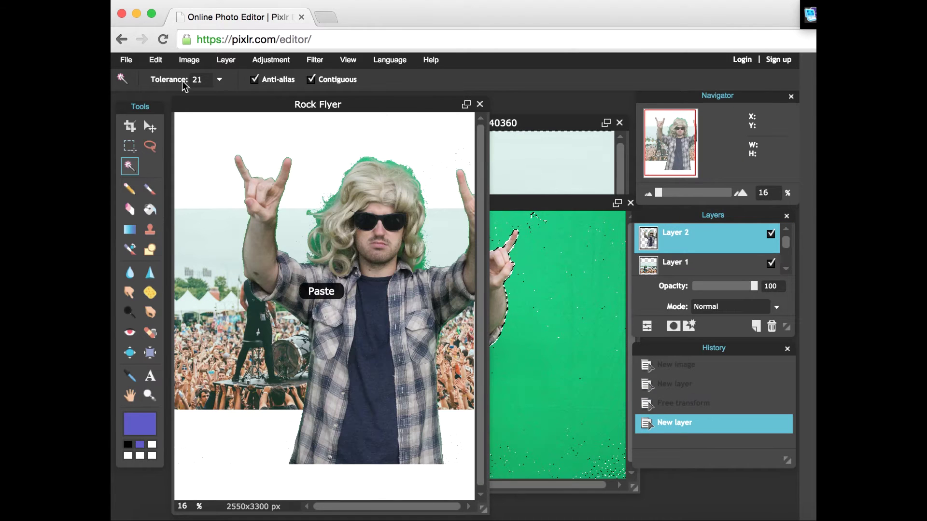
click(150, 128)
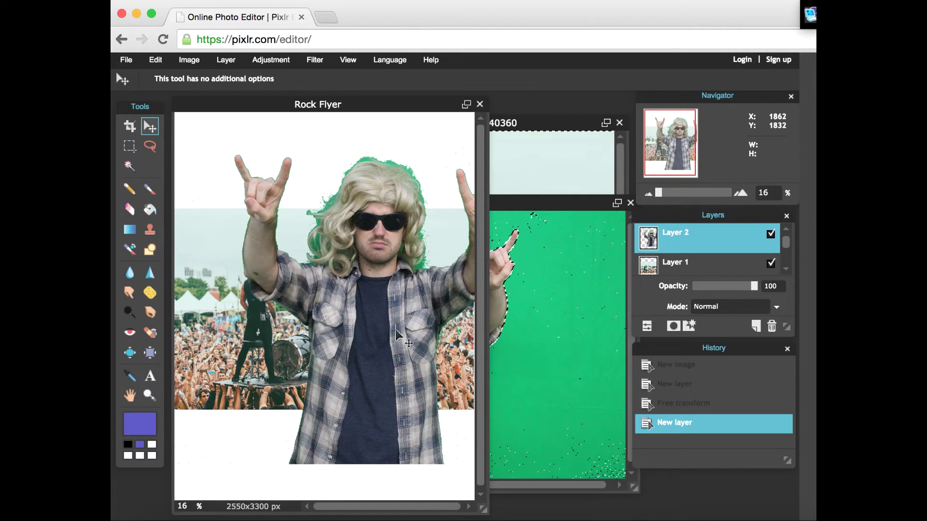
drag(393, 329, 359, 324)
drag(696, 347, 697, 387)
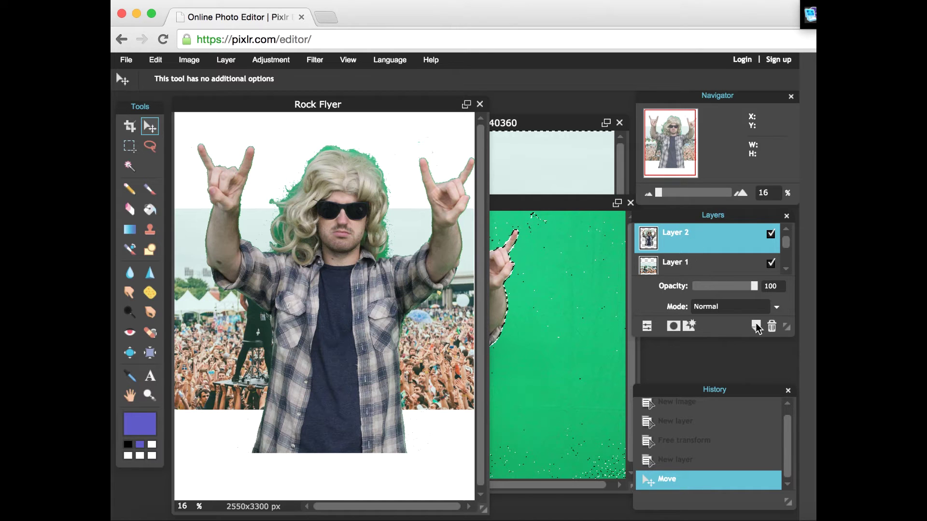
- Nudge Layer 2's man right and down, then move Layer 1's crowd slightly lower
drag(793, 330, 791, 380)
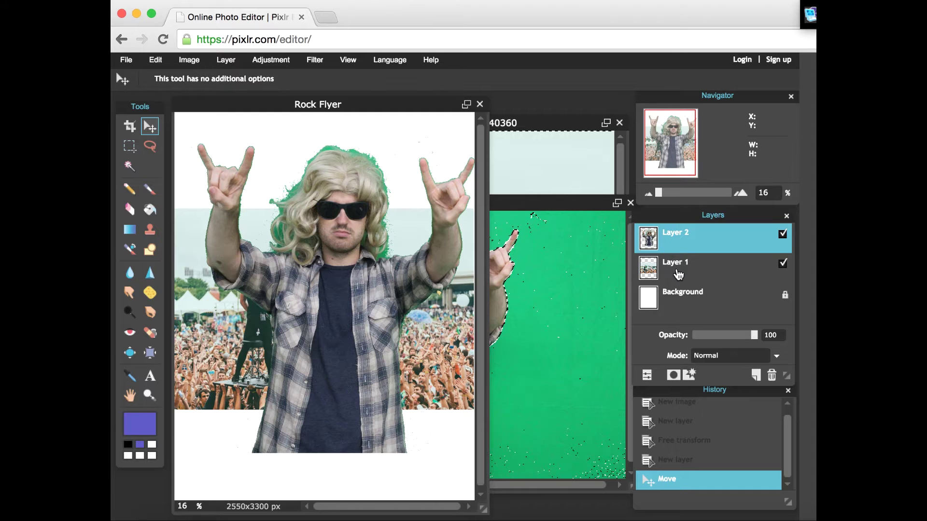
click(678, 274)
click(677, 295)
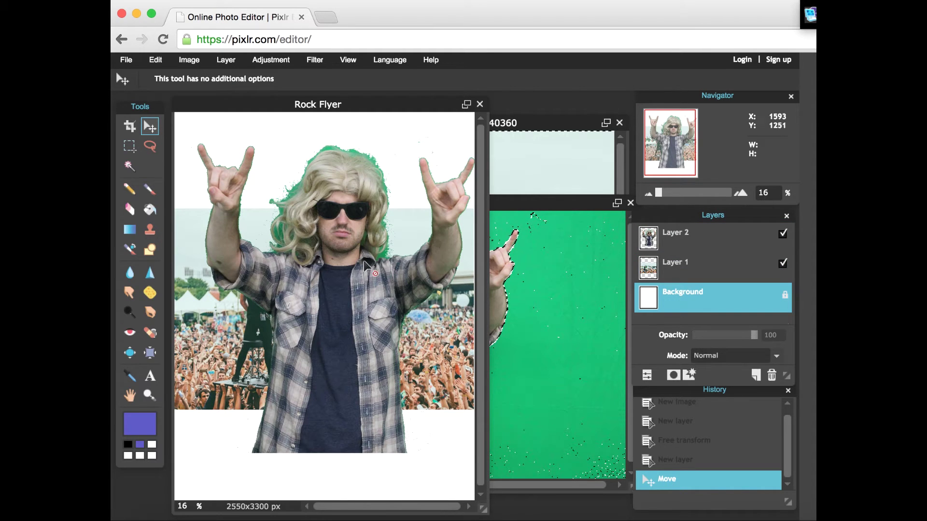
click(706, 242)
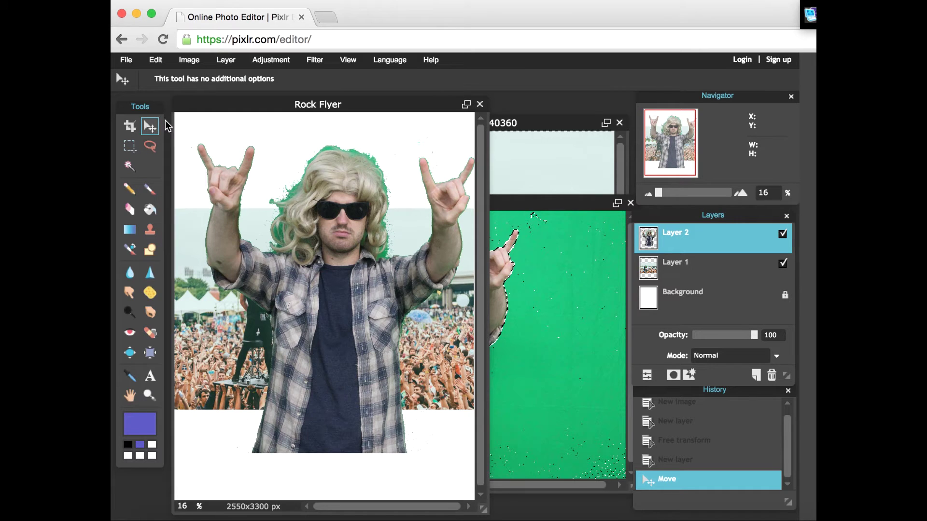
mouse_move(341, 321)
mouse_down()
mouse_move(330, 297)
mouse_move(350, 326)
mouse_move(311, 307)
mouse_move(338, 324)
mouse_move(347, 318)
mouse_up()
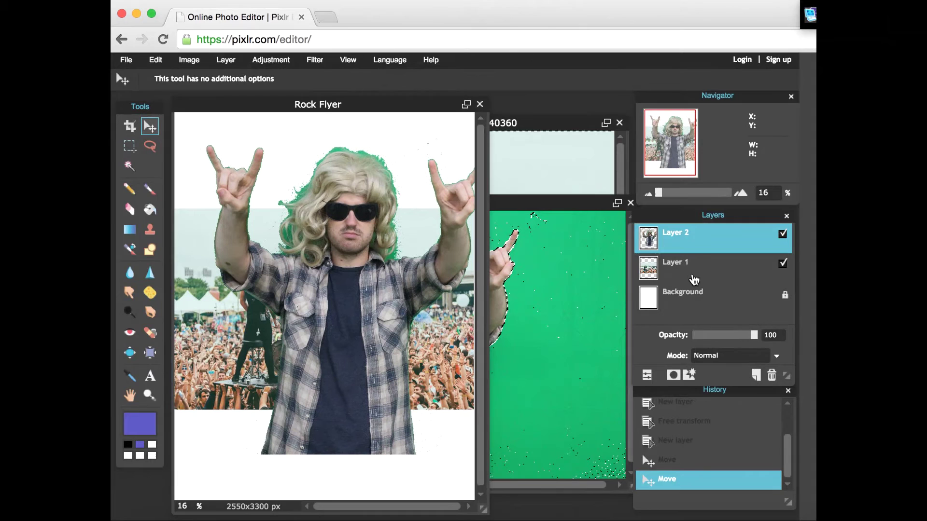
click(696, 275)
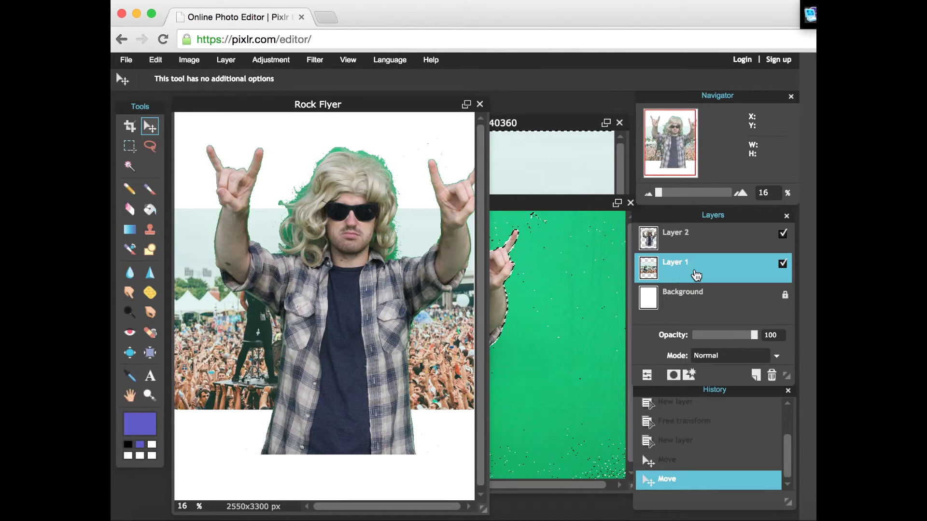
mouse_move(338, 304)
mouse_down()
mouse_move(346, 292)
mouse_move(332, 321)
mouse_move(331, 312)
mouse_up()
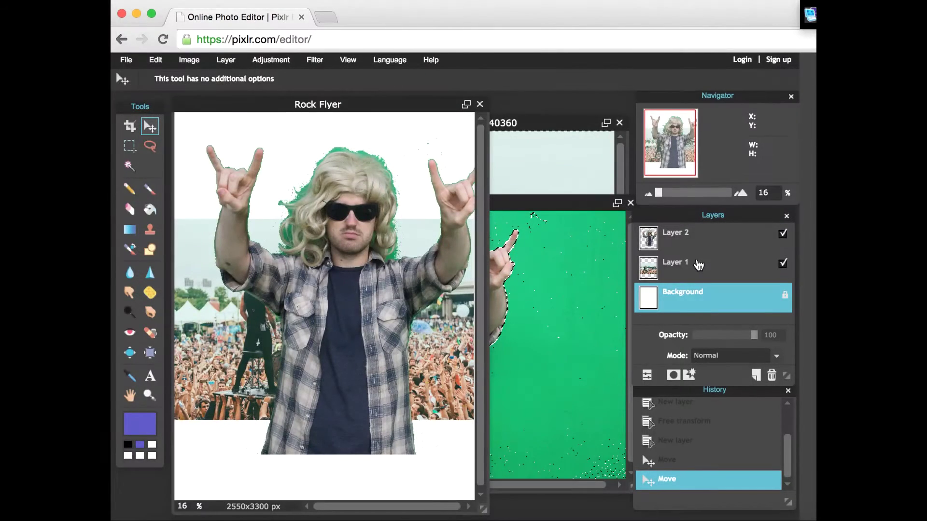
- Select the crowd layer, hide Layer 2, and pick the Eraser tool
click(676, 269)
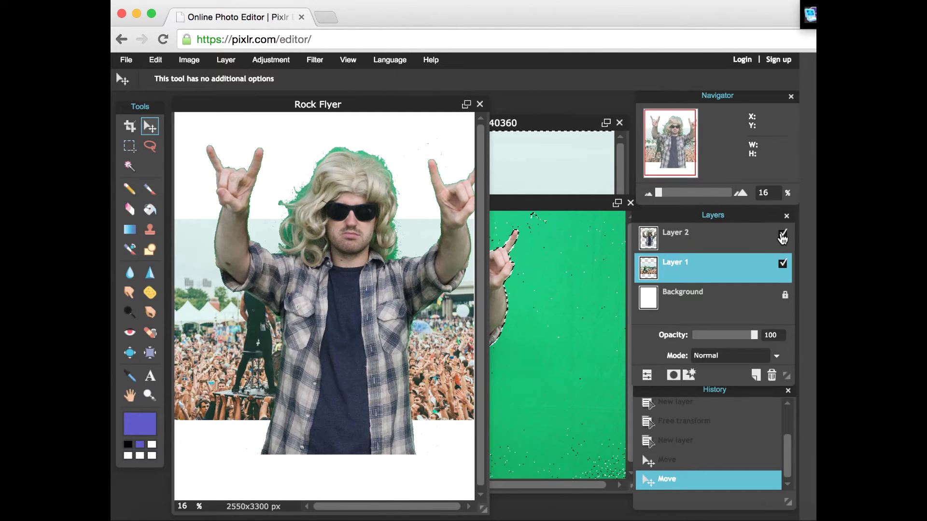
click(783, 237)
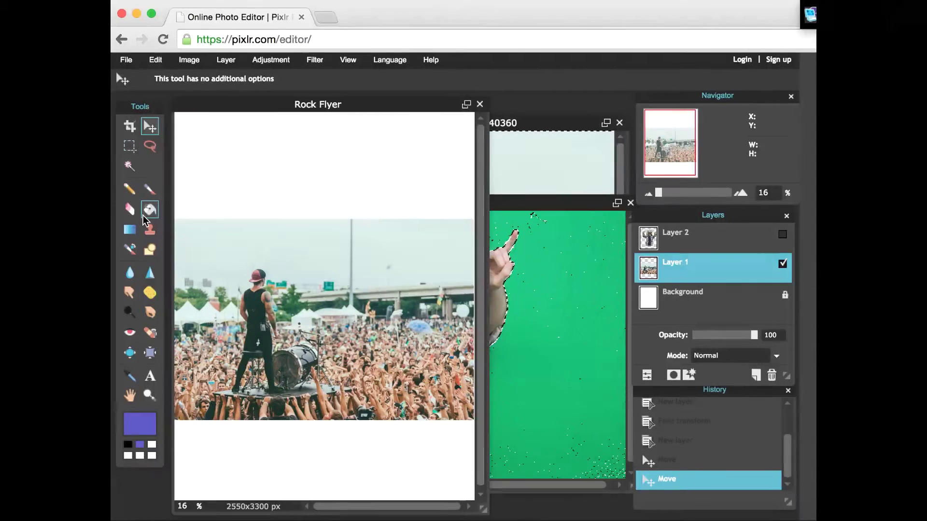
click(130, 209)
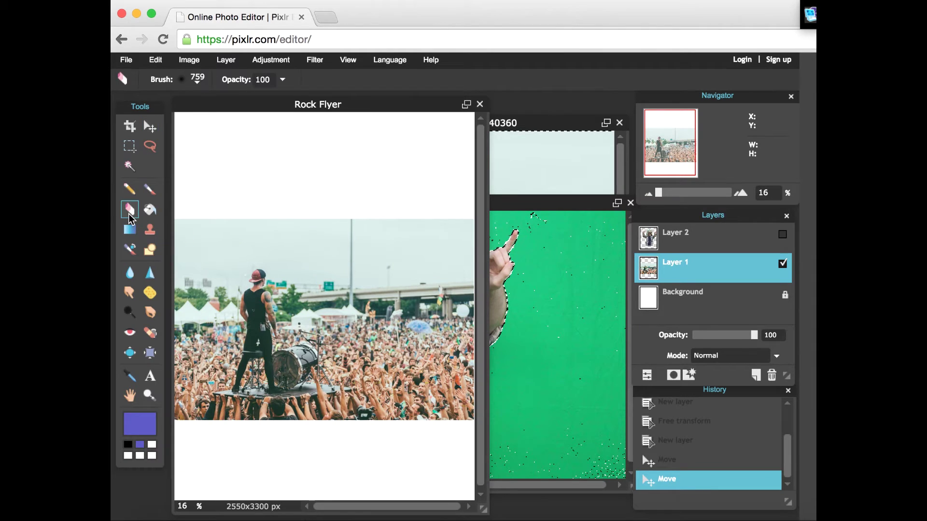
- Erase the crowd photo's sky, left side and bottom edge with a soft 759 px eraser
click(199, 81)
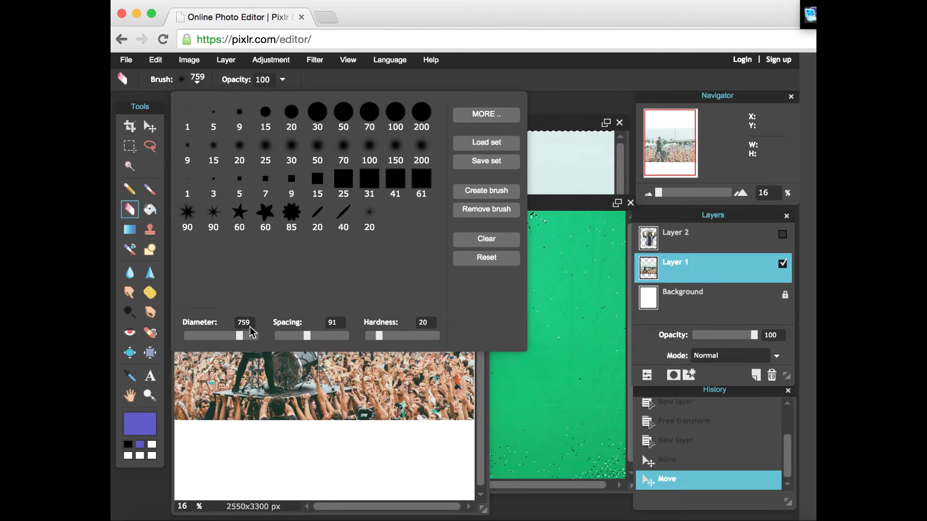
click(550, 108)
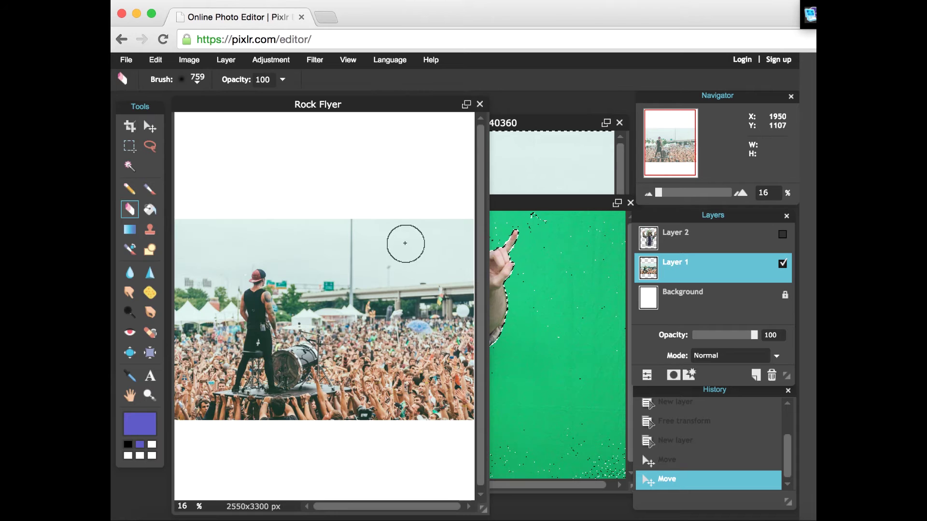
mouse_move(425, 296)
mouse_down()
mouse_move(379, 290)
mouse_move(352, 248)
mouse_move(447, 294)
mouse_move(313, 298)
mouse_move(268, 244)
mouse_move(217, 272)
mouse_move(171, 316)
mouse_move(235, 252)
mouse_move(304, 284)
mouse_move(393, 299)
mouse_move(452, 404)
mouse_move(435, 424)
mouse_move(386, 427)
mouse_move(425, 435)
mouse_move(182, 430)
mouse_up()
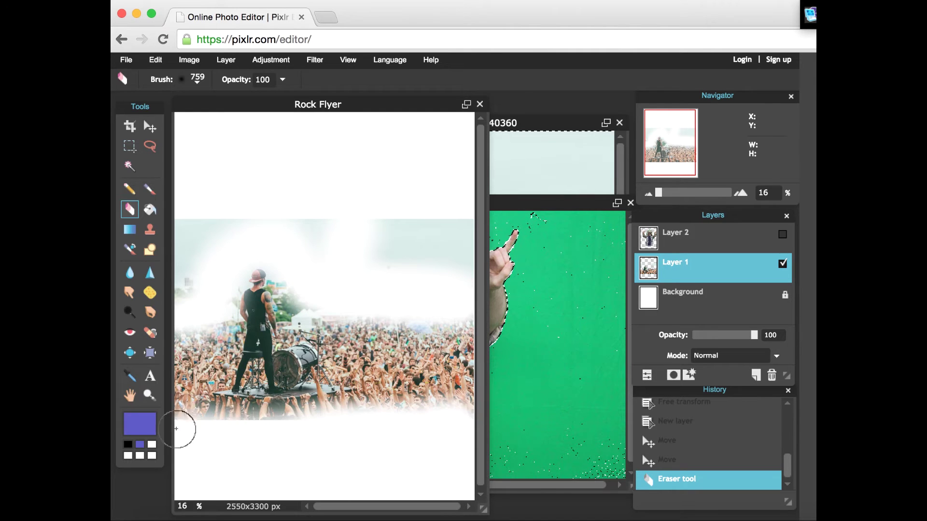
click(198, 81)
click(436, 281)
mouse_move(437, 281)
mouse_down()
mouse_move(414, 230)
mouse_move(338, 232)
mouse_up()
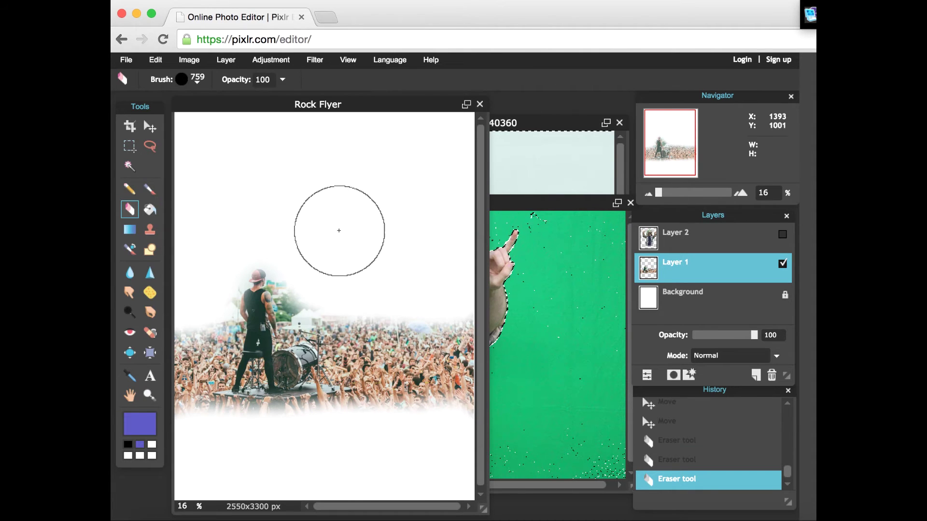
- Show Layer 2, drop it below the crowd layer, and move the man up-right
click(782, 235)
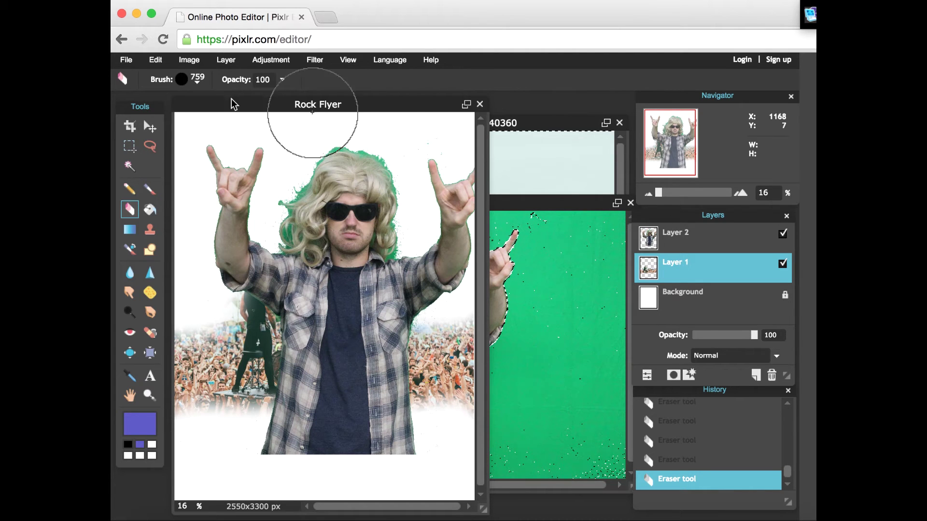
click(149, 127)
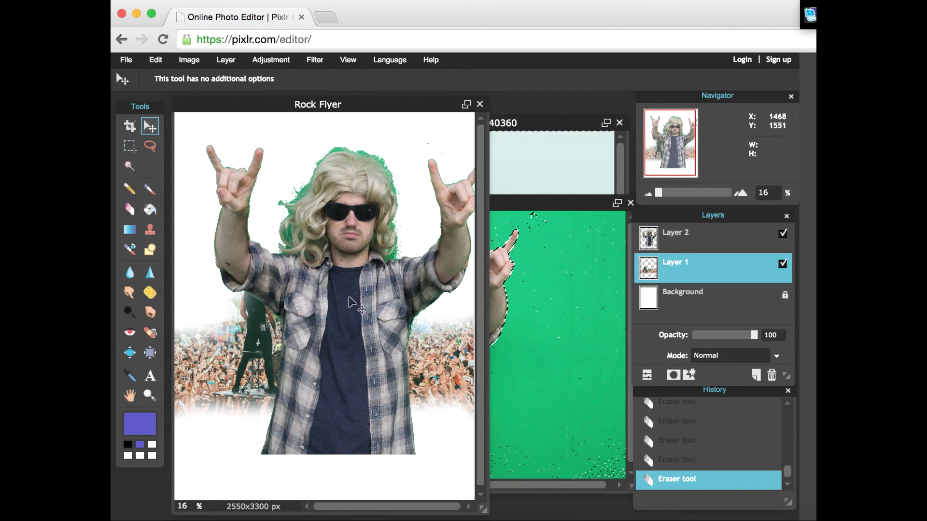
mouse_move(355, 296)
mouse_down()
mouse_move(360, 309)
mouse_move(373, 300)
mouse_up()
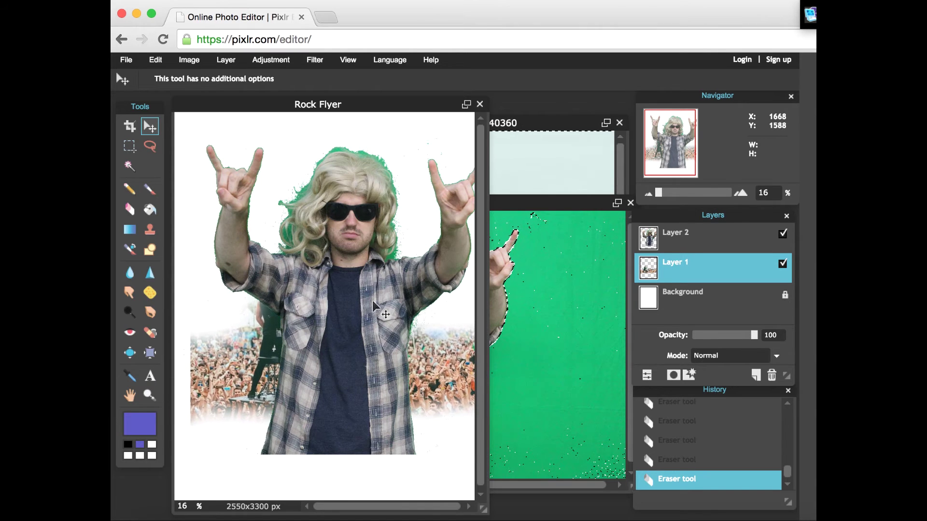
click(694, 237)
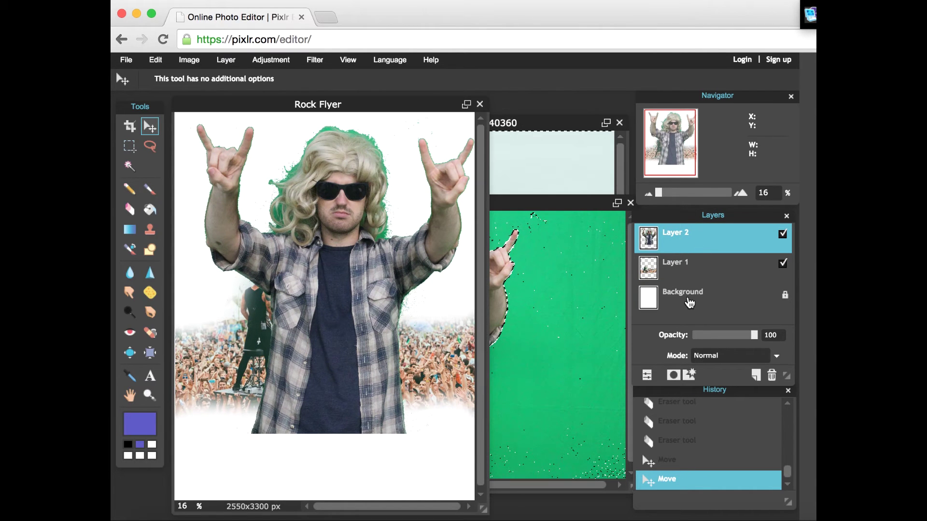
drag(695, 238, 695, 280)
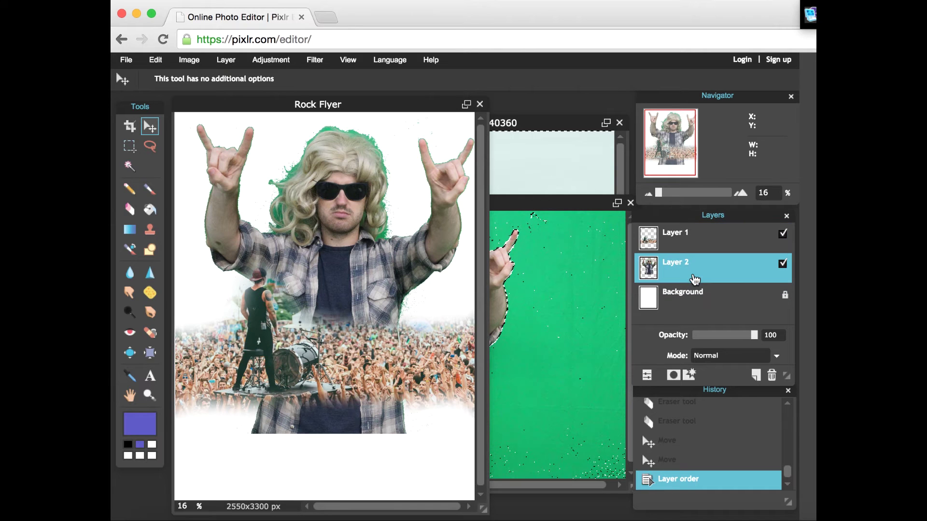
drag(342, 257, 366, 240)
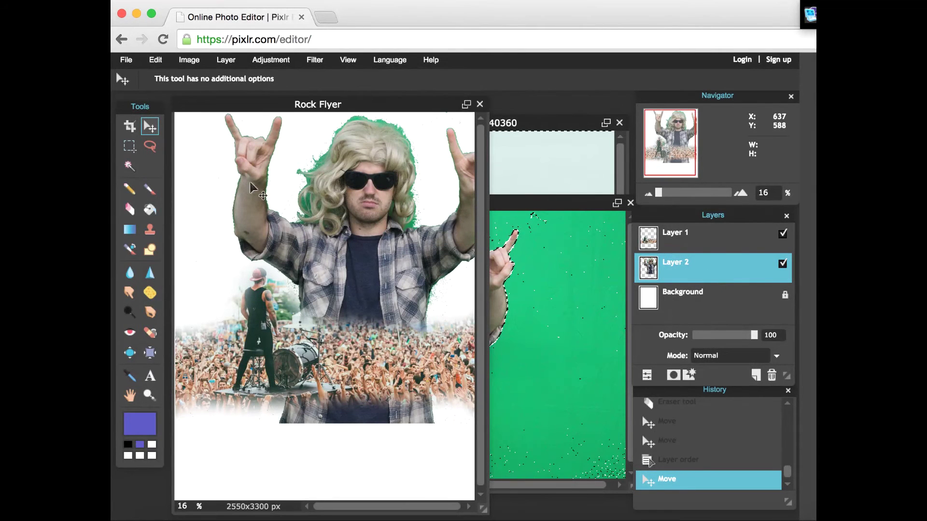
- Erase the lower-left of the man's shirt and slide him slightly left
click(129, 209)
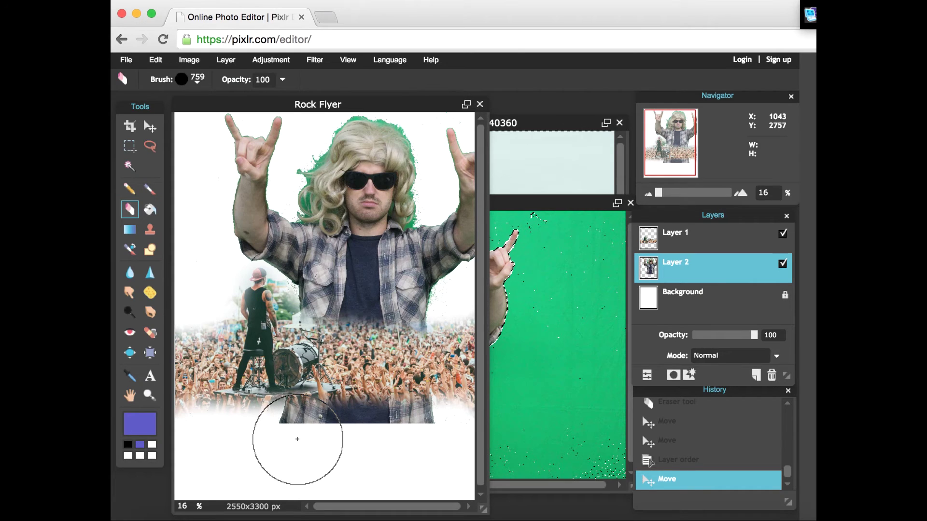
mouse_move(300, 438)
mouse_down()
mouse_move(363, 442)
mouse_move(403, 429)
mouse_move(424, 440)
mouse_move(408, 424)
mouse_move(383, 423)
mouse_move(319, 423)
mouse_move(309, 445)
mouse_up()
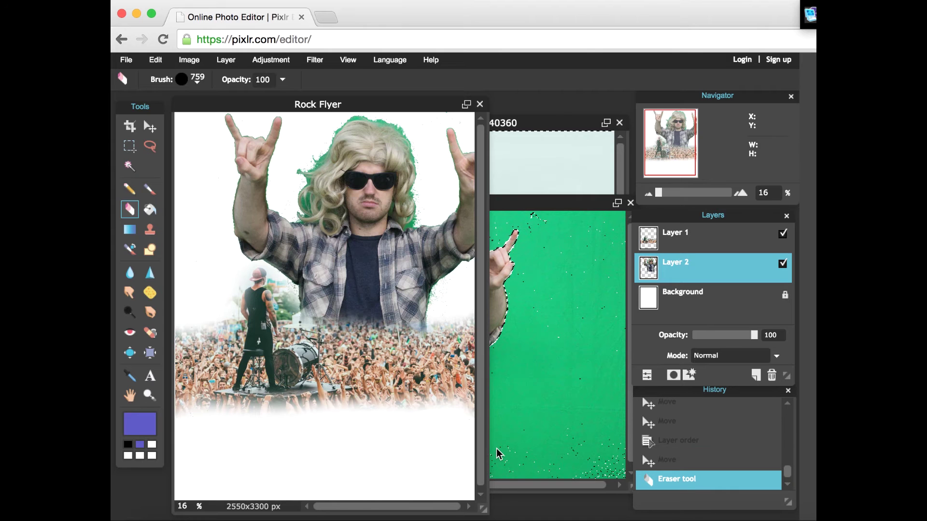
click(150, 126)
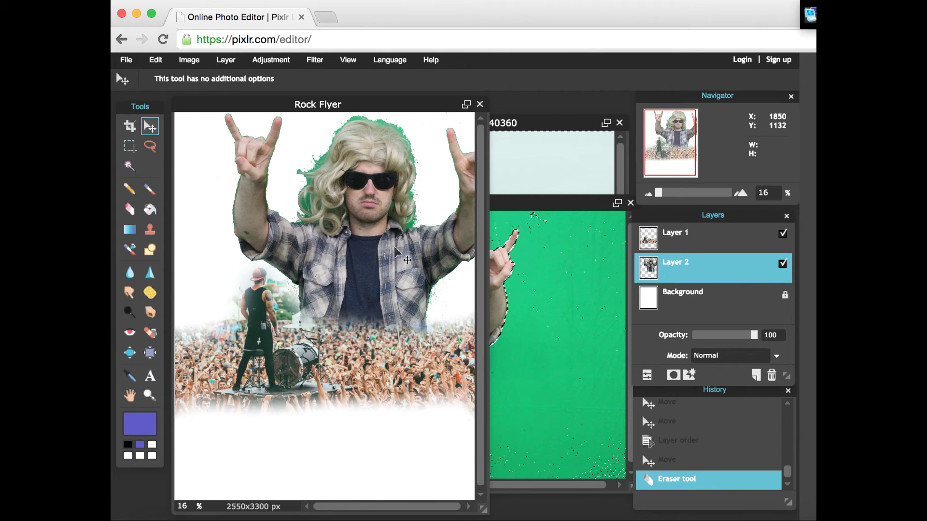
drag(394, 249, 376, 256)
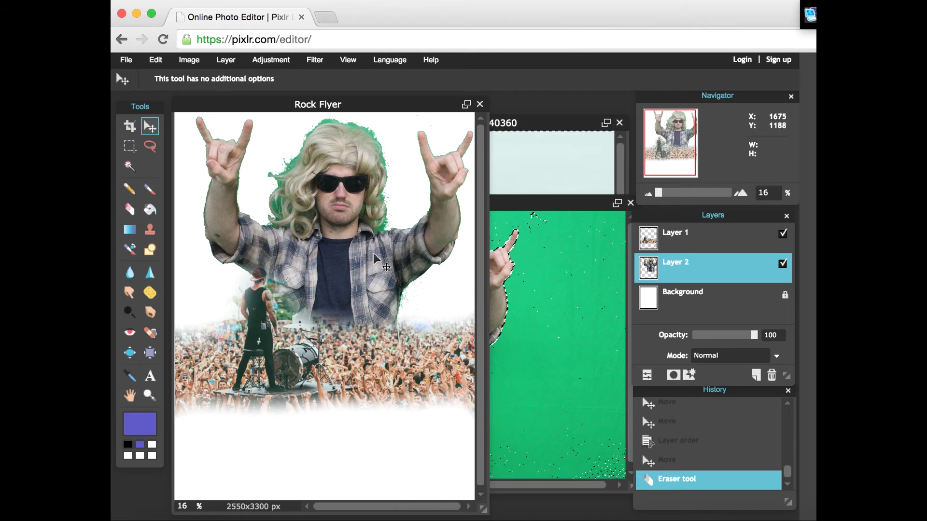
- Scale the man down from a corner with Free transform and commit
click(160, 61)
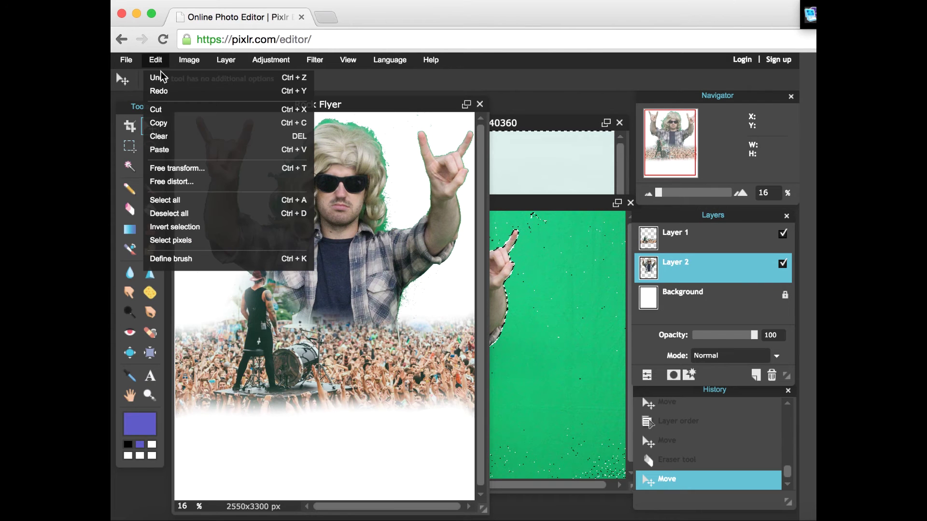
click(171, 167)
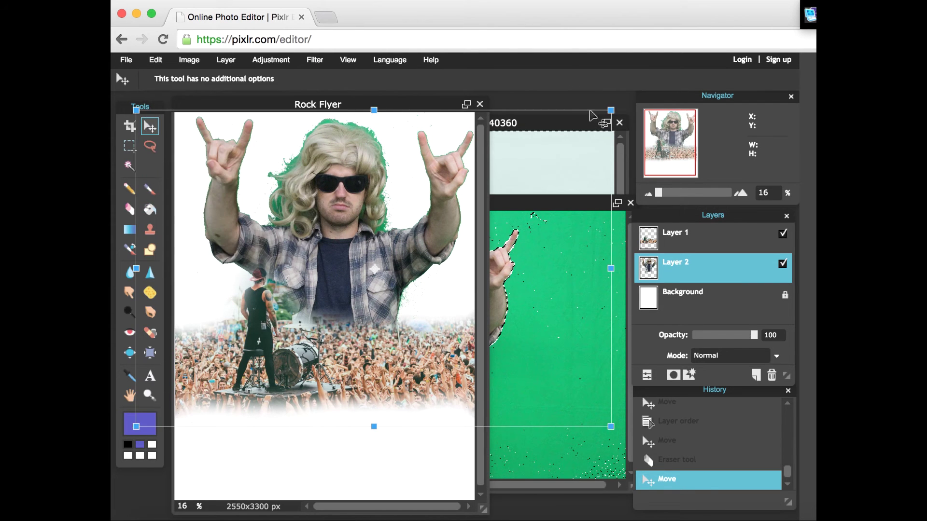
drag(611, 110, 563, 141)
key(Return)
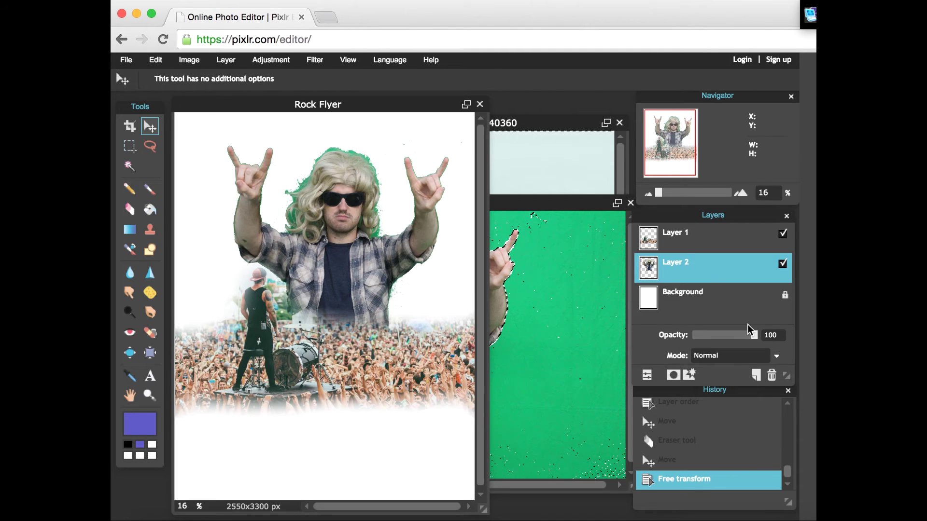
- Temporarily fade Layer 2, shift the man slightly right, then restore 100 opacity
drag(754, 336, 724, 337)
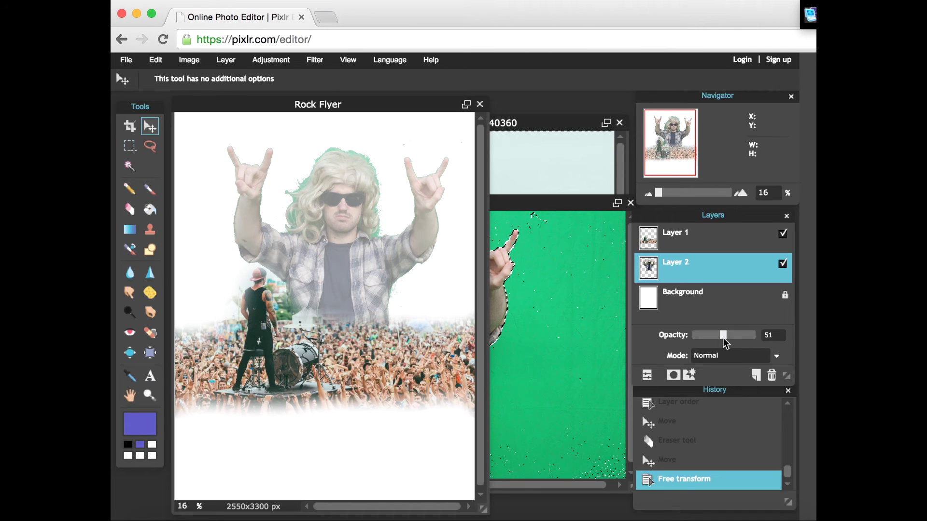
mouse_move(723, 343)
mouse_down()
mouse_move(710, 343)
mouse_move(719, 344)
mouse_up()
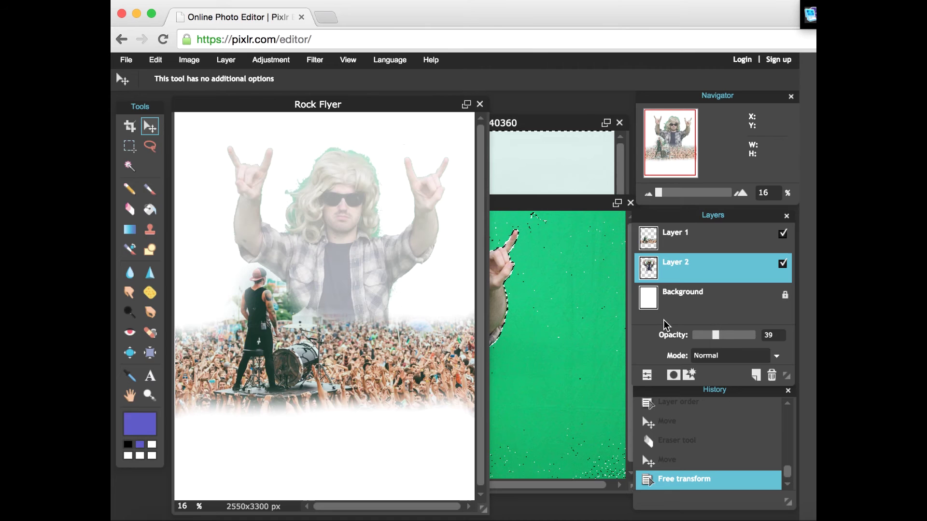
drag(317, 250, 336, 250)
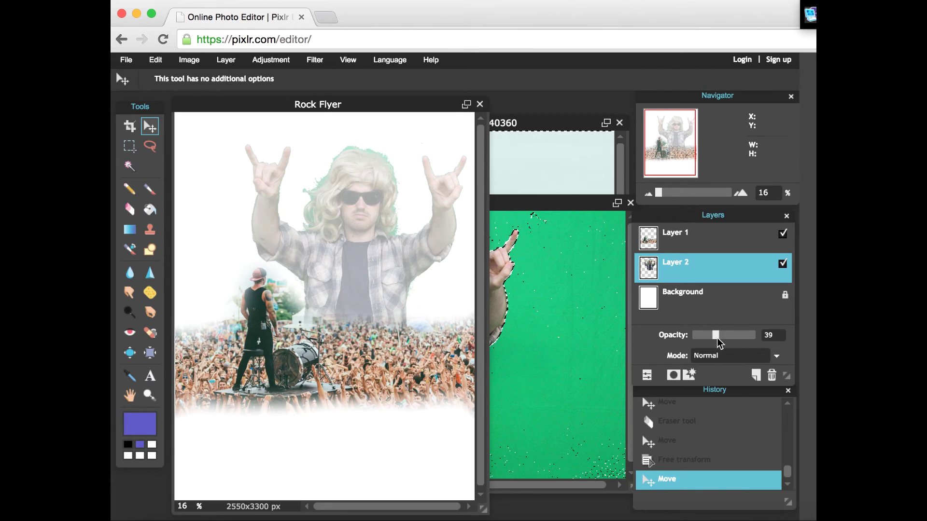
drag(717, 339, 802, 356)
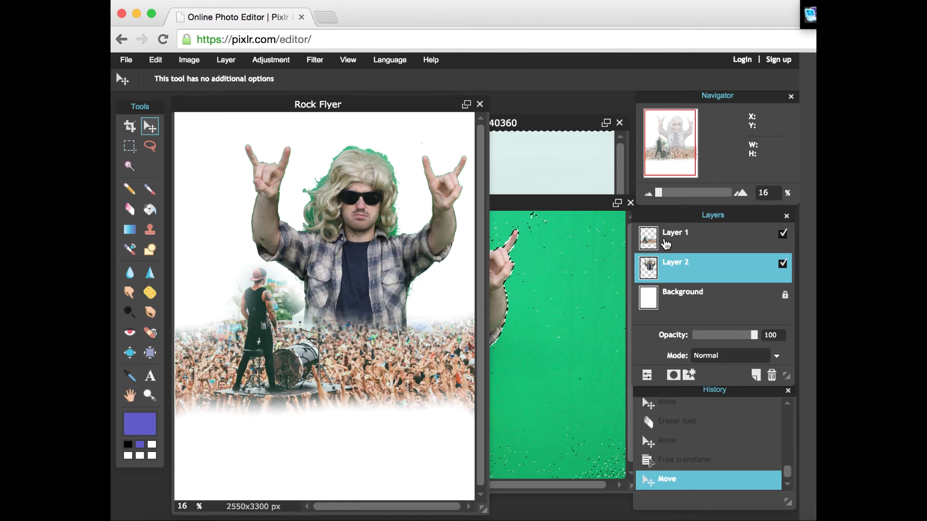
- Lower the crowd layer's opacity to see the overlap, undoing a stray eraser stroke on it
click(665, 245)
drag(756, 342, 720, 342)
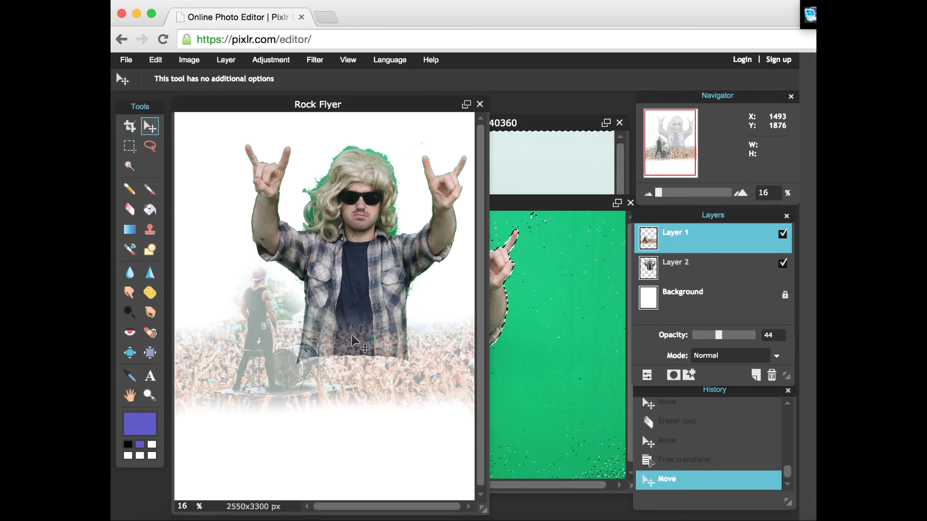
click(137, 212)
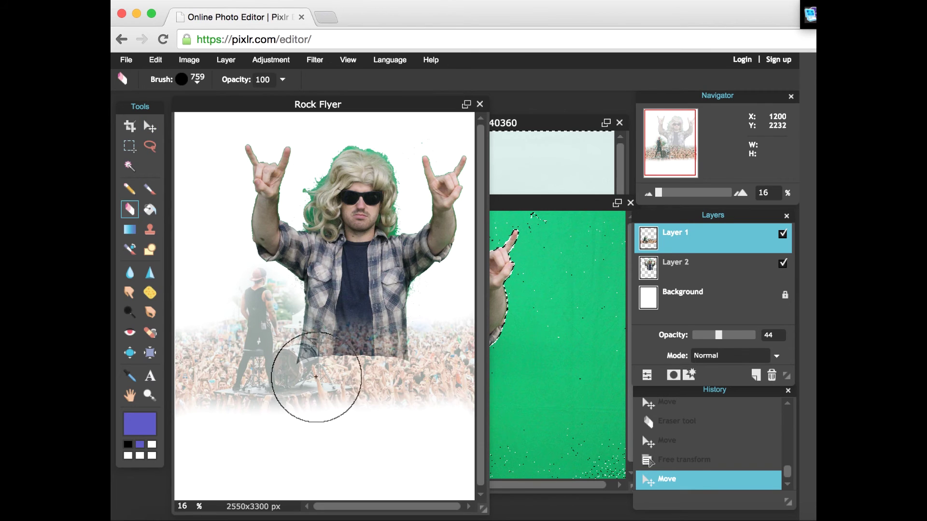
drag(313, 387, 350, 393)
key(ctrl+z)
- Erase the man's lower shirt on Layer 2 and return Layer 1 to 100% opacity
click(675, 273)
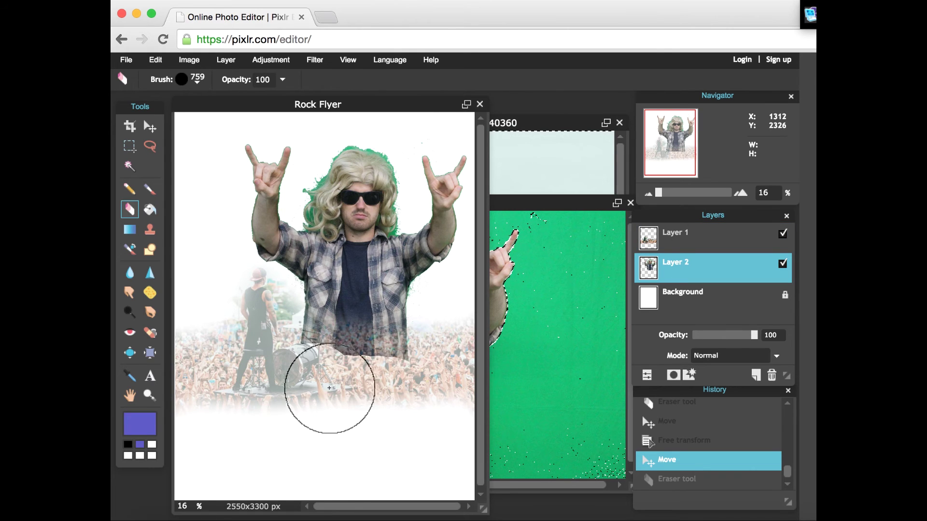
mouse_move(347, 389)
mouse_down()
mouse_move(403, 392)
mouse_move(344, 389)
mouse_up()
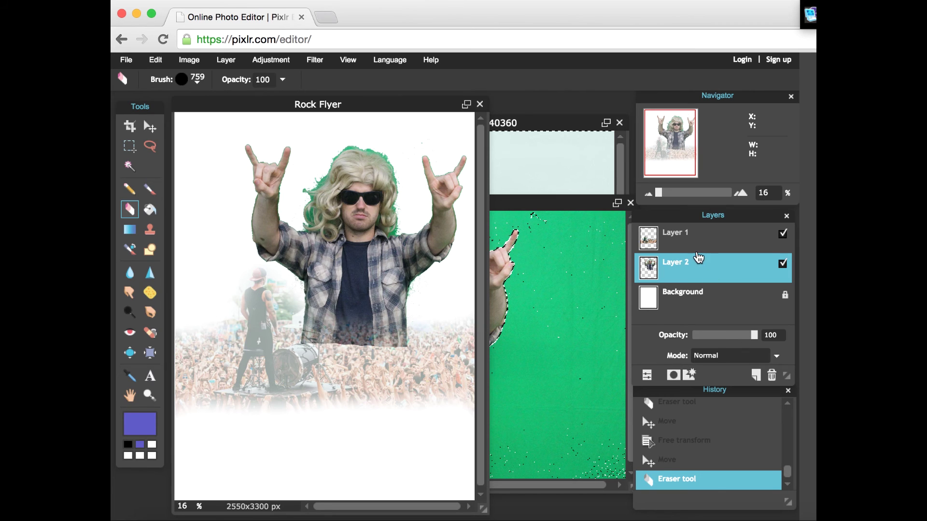
click(696, 246)
drag(718, 338, 787, 345)
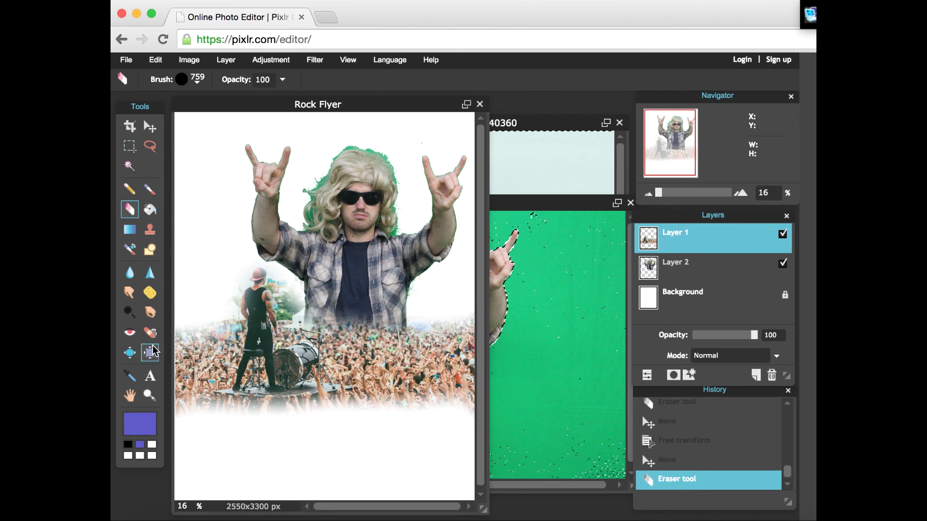
- Add centered red Arial Black text 'Please come to our Rock Show / You're like, / Totally invited'
click(150, 376)
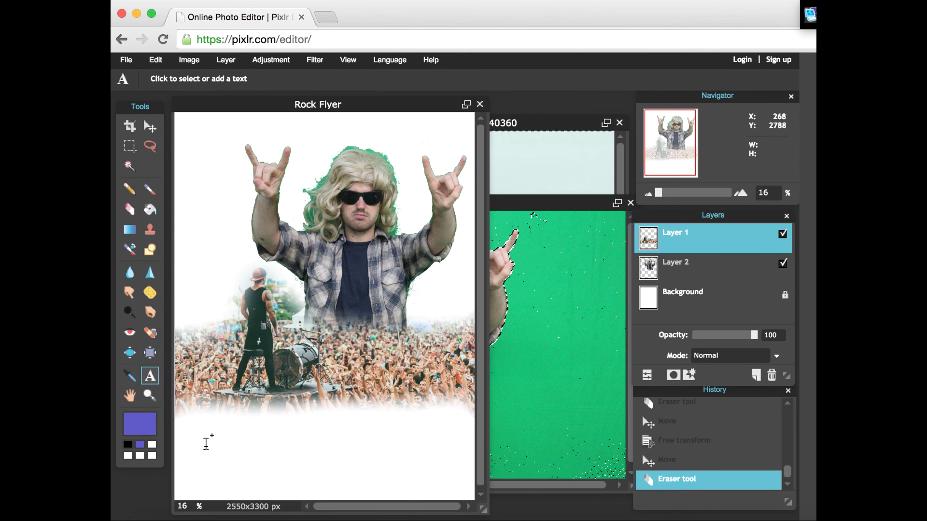
click(206, 444)
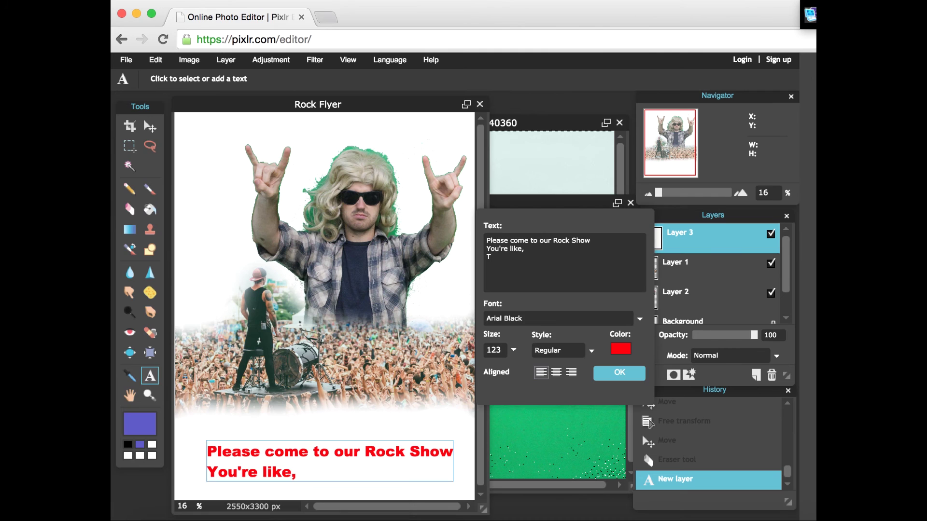
text(Totally invited)
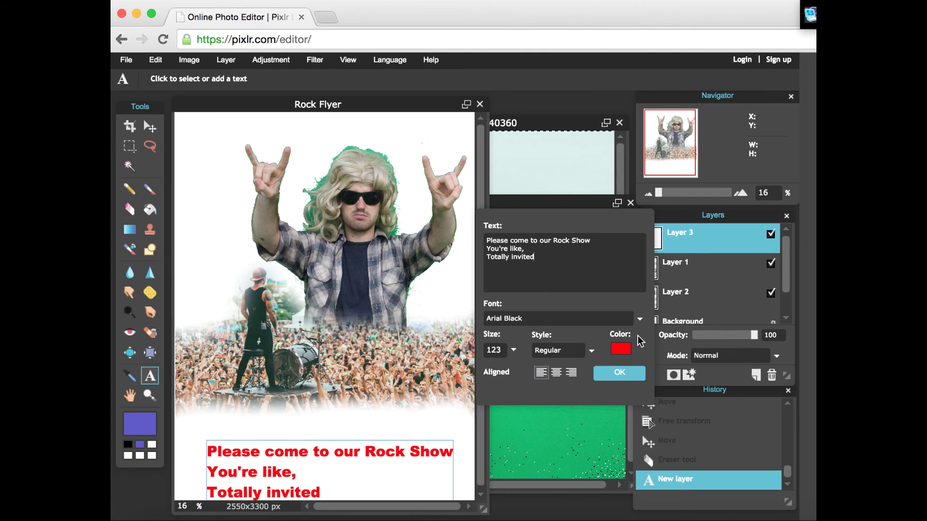
click(556, 374)
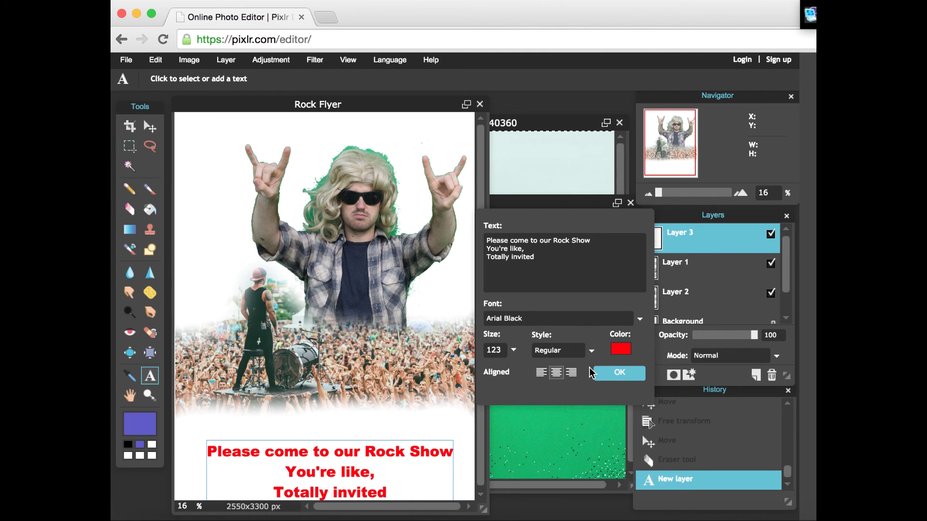
click(611, 376)
- Position the red text just below the crowd and move its layer to the top of the stack
click(153, 125)
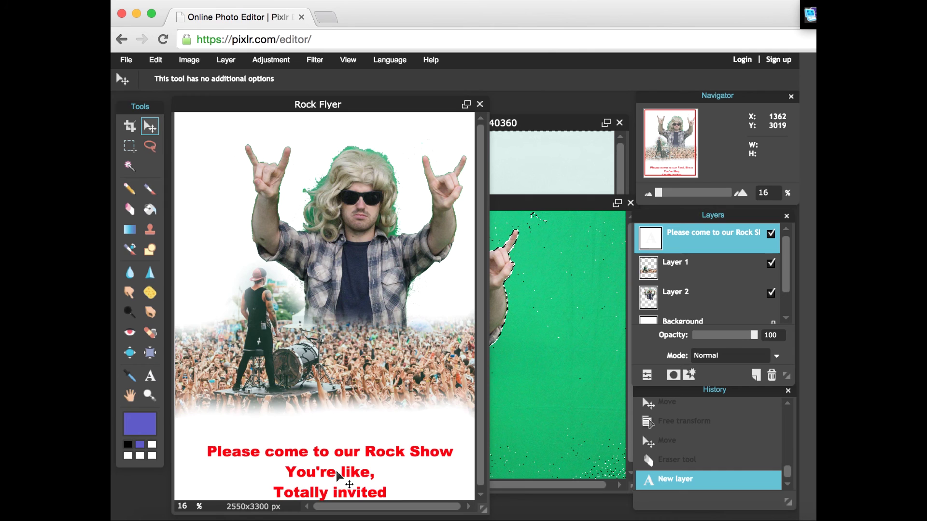
drag(337, 475, 366, 238)
drag(701, 241, 699, 316)
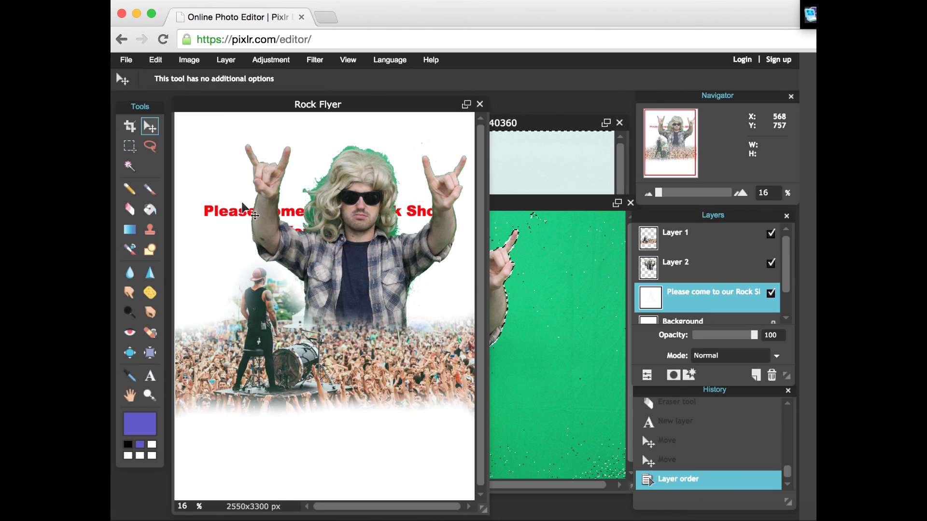
mouse_move(242, 201)
mouse_down()
mouse_move(228, 193)
mouse_move(240, 225)
mouse_move(236, 202)
mouse_up()
drag(706, 303, 704, 234)
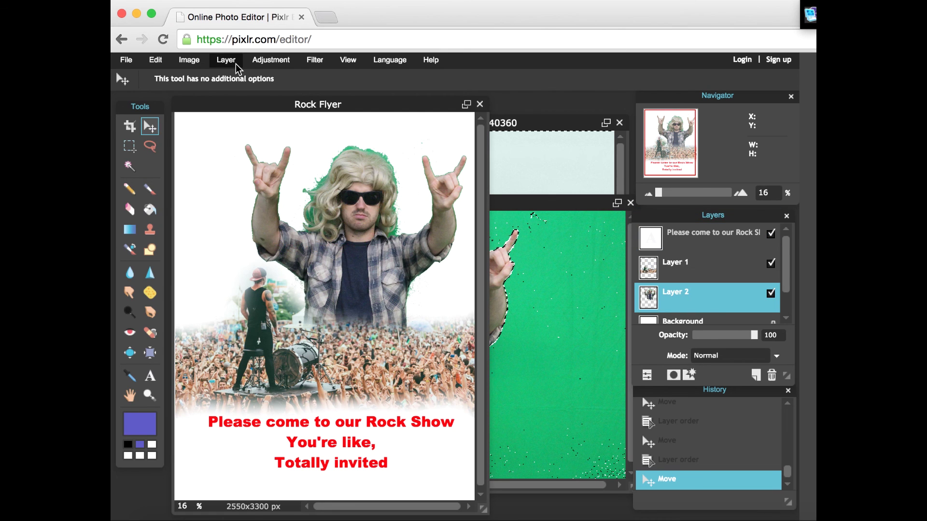
- Colorize Layer 2 with Hue & Saturation: hue about -164, saturation raised above 53, lightness adjusted
click(225, 59)
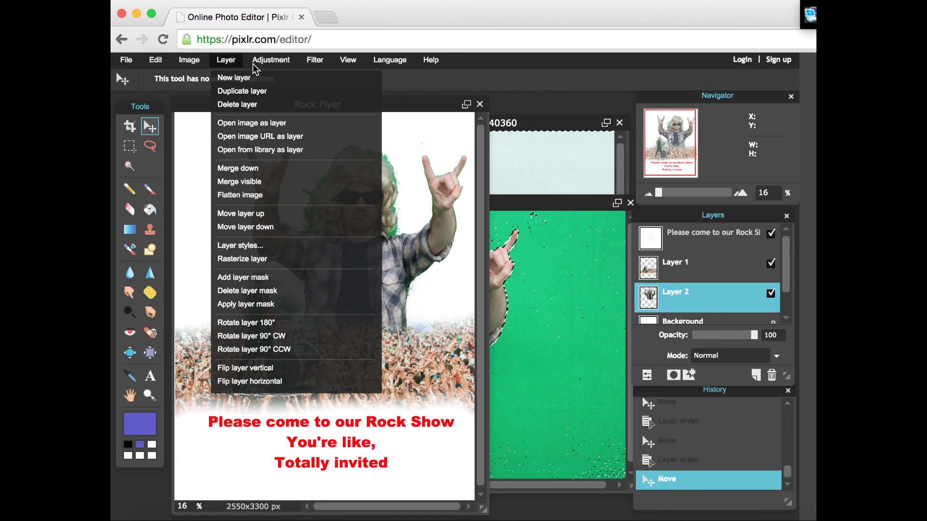
click(271, 60)
click(284, 90)
click(398, 331)
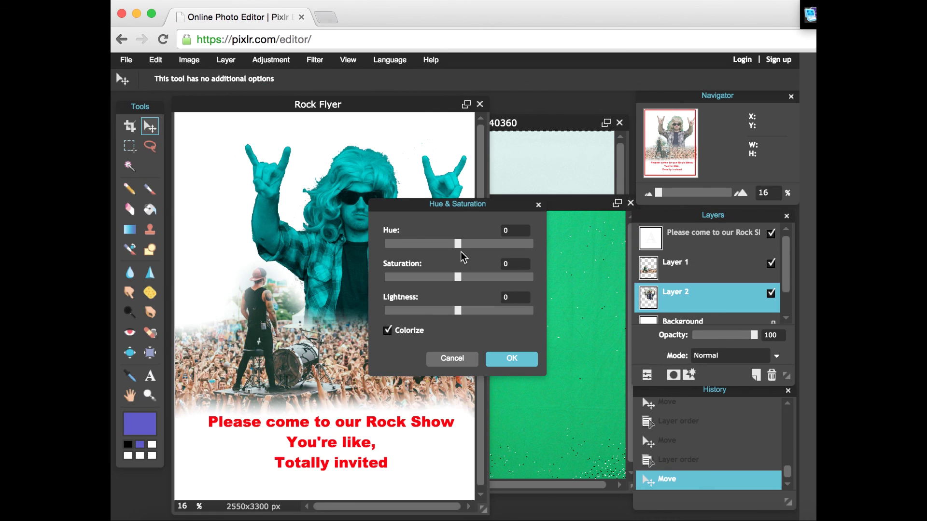
drag(467, 214, 626, 190)
drag(615, 256, 658, 265)
drag(618, 221, 551, 219)
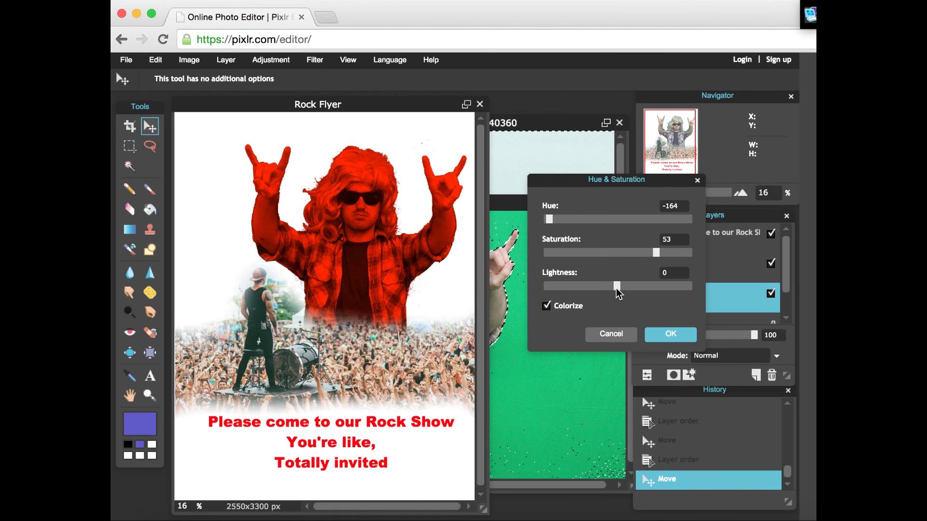
mouse_move(618, 293)
mouse_down()
mouse_move(582, 292)
mouse_move(652, 295)
mouse_move(601, 294)
mouse_up()
mouse_move(655, 252)
mouse_down()
mouse_move(594, 252)
mouse_move(669, 254)
mouse_up()
click(657, 337)
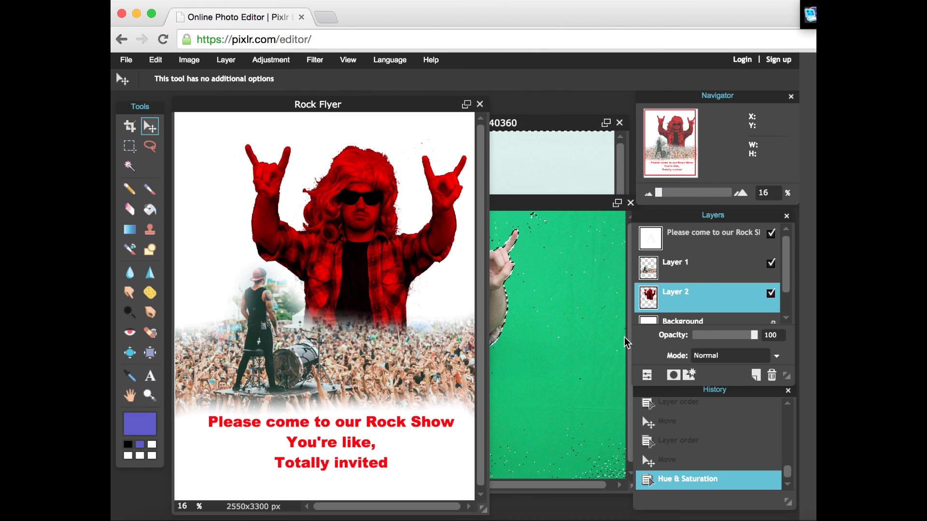